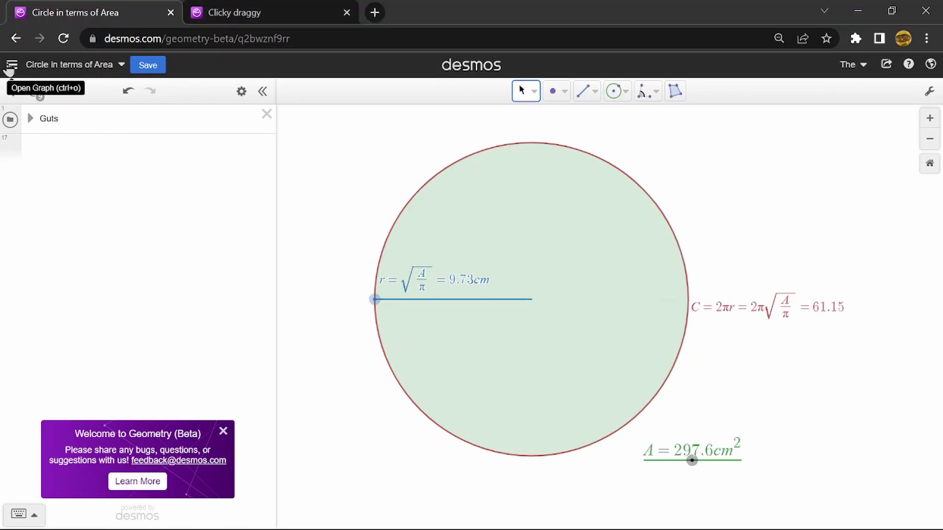
# Step: Glance at the saved graphs list, then narrow the expression panel beside the circle
pyautogui.click(9, 67)
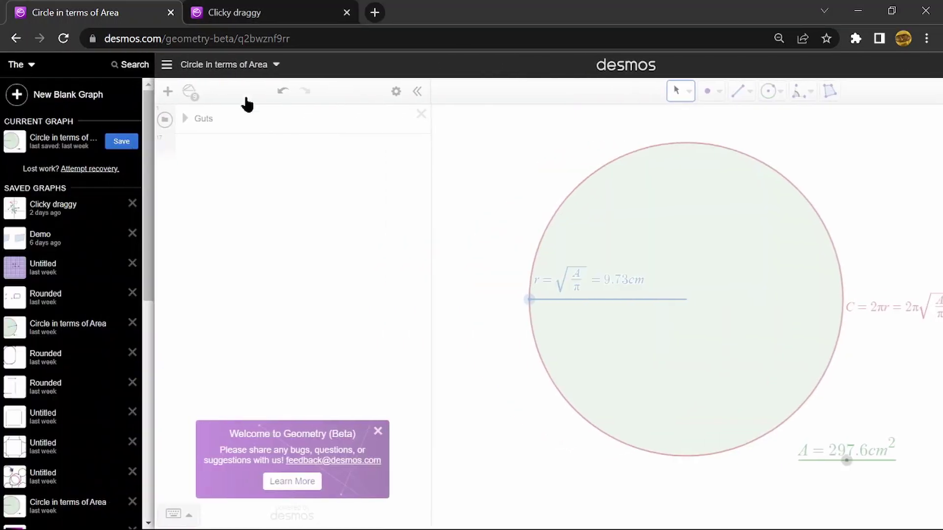
pyautogui.click(283, 106)
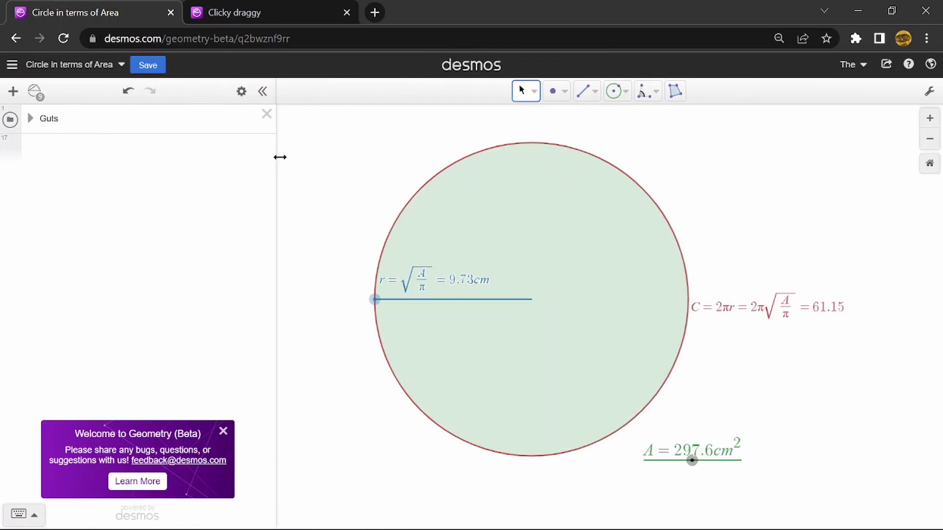
pyautogui.moveTo(279, 157); pyautogui.dragTo(255, 173)
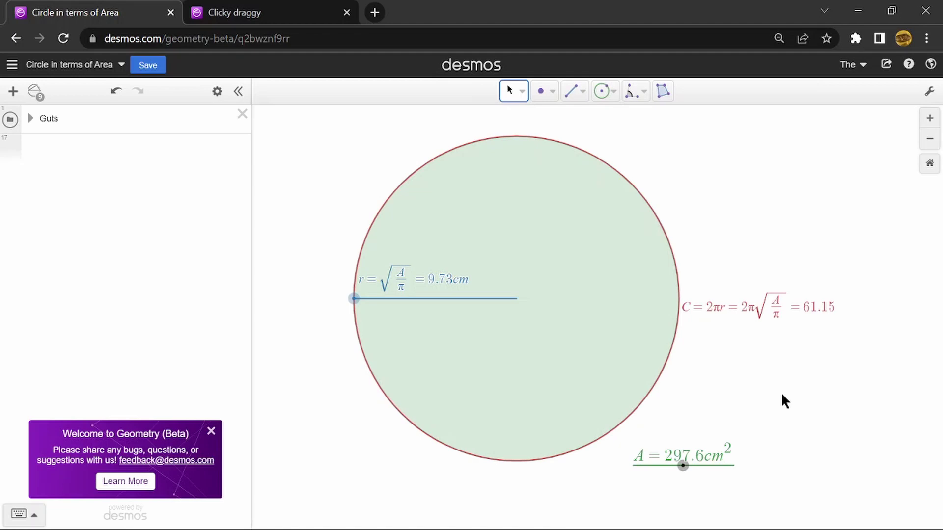
# Step: Drag the area slider and radius endpoint until A = 316.2 cm² with radius 10.03 cm
pyautogui.moveTo(683, 465)
pyautogui.mouseDown()
pyautogui.moveTo(668, 467)
pyautogui.moveTo(686, 466)
pyautogui.mouseUp()
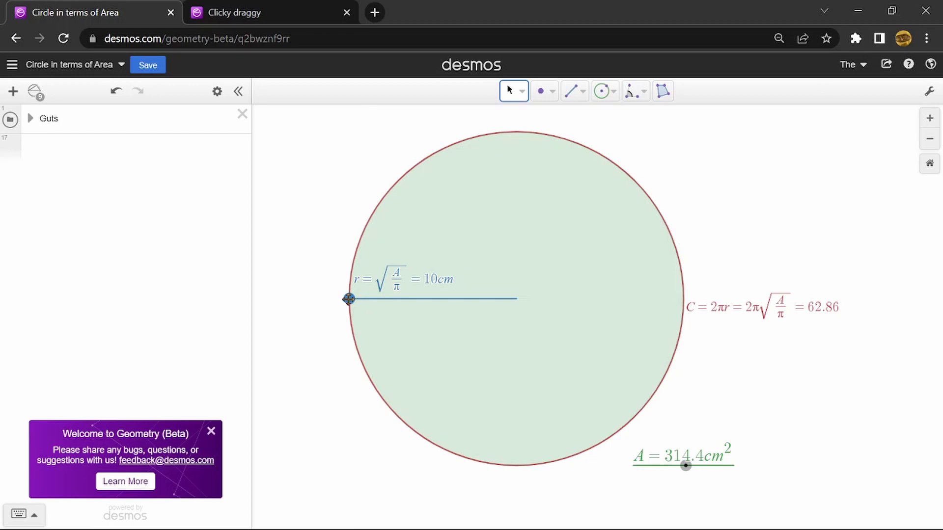
pyautogui.moveTo(348, 327); pyautogui.dragTo(351, 291)
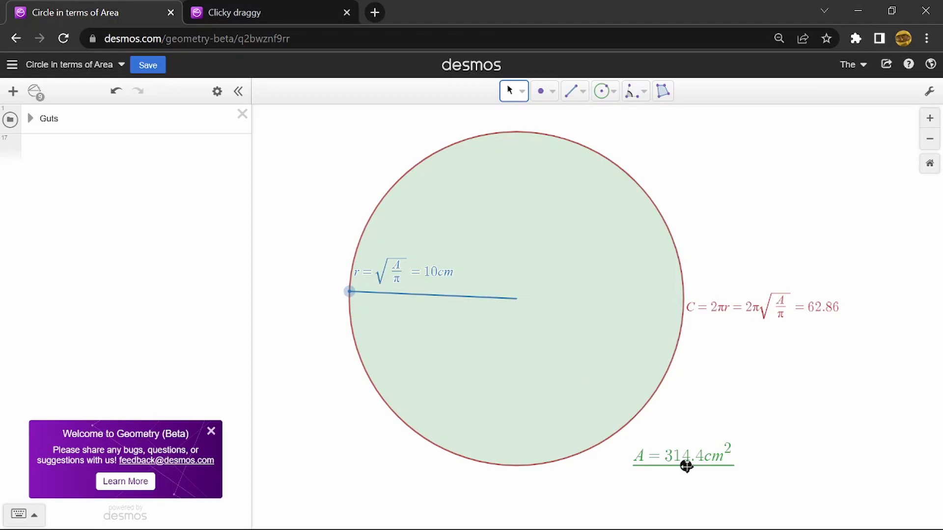
pyautogui.moveTo(686, 467)
pyautogui.mouseDown()
pyautogui.moveTo(733, 465)
pyautogui.moveTo(676, 466)
pyautogui.mouseUp()
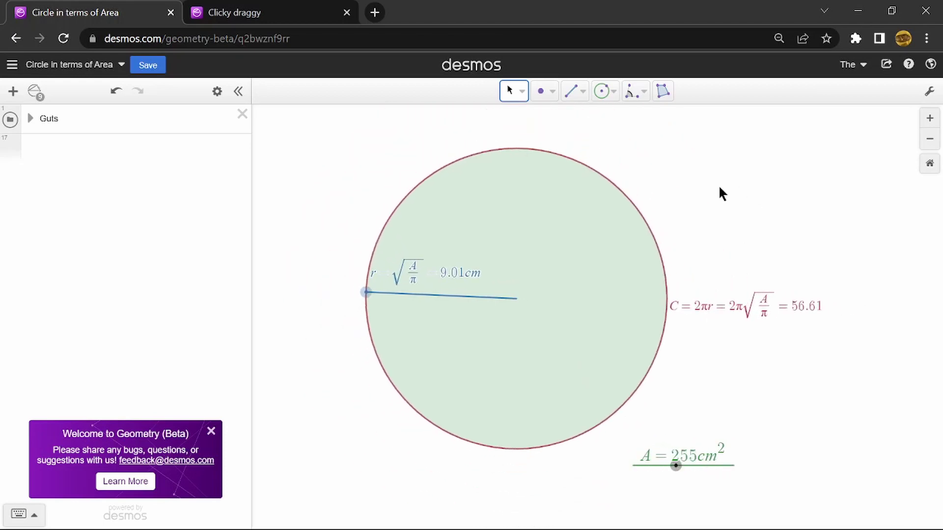
pyautogui.click(381, 293)
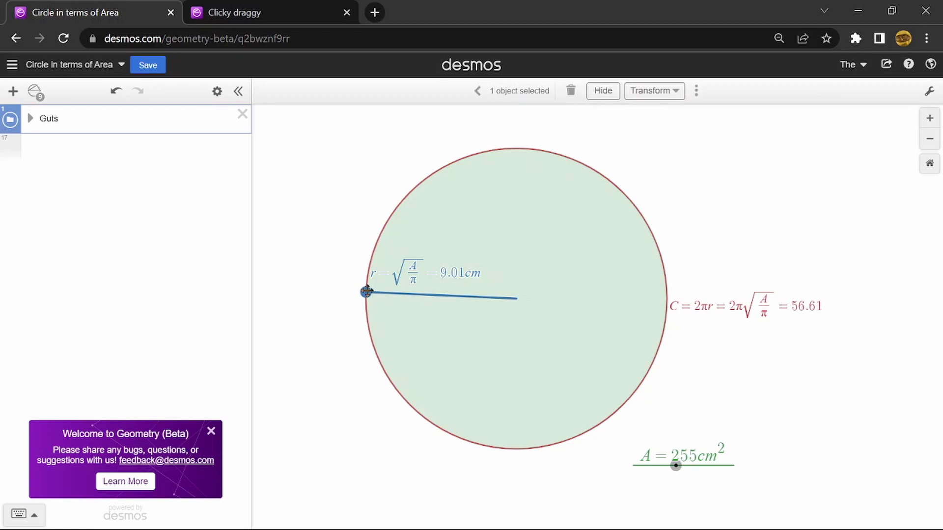
pyautogui.moveTo(366, 292)
pyautogui.mouseDown()
pyautogui.moveTo(368, 354)
pyautogui.moveTo(366, 299)
pyautogui.mouseUp()
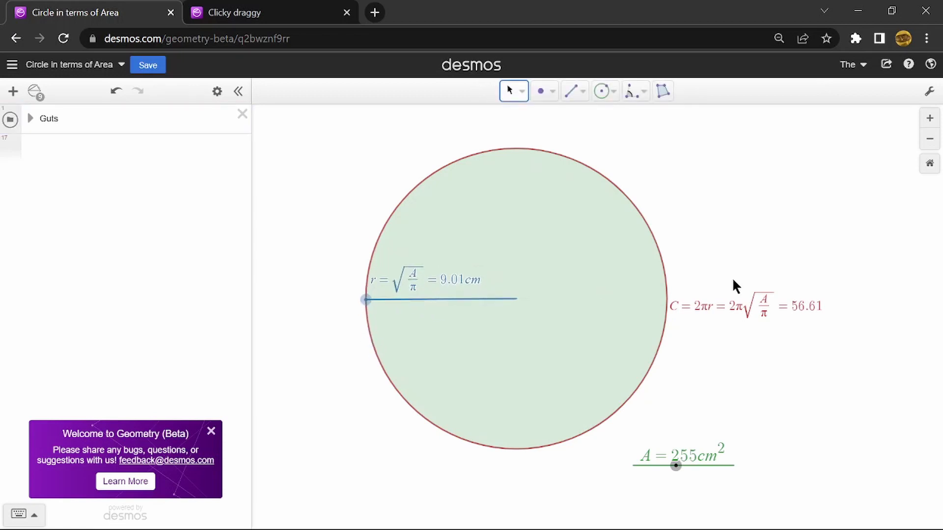
pyautogui.moveTo(676, 465)
pyautogui.mouseDown()
pyautogui.moveTo(655, 467)
pyautogui.moveTo(686, 467)
pyautogui.mouseUp()
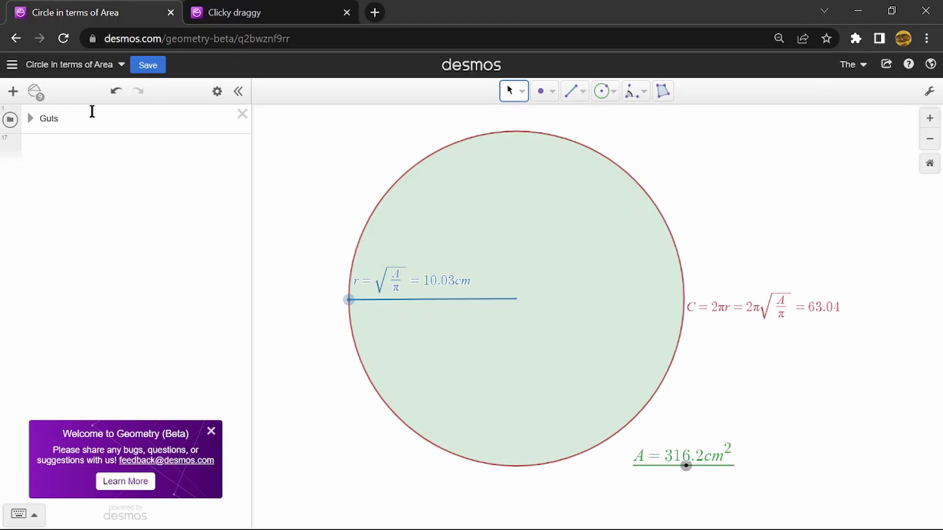
# Step: Expand the Guts folder and inspect the S₁ segment and P₆ glider definitions
pyautogui.click(30, 119)
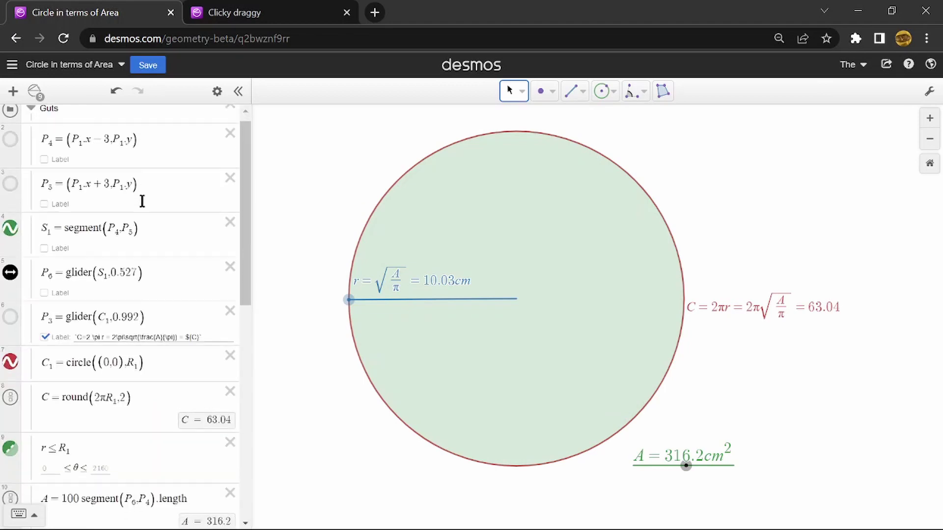
pyautogui.scroll(-5, 142, 201)
pyautogui.scroll(-5, 143, 208)
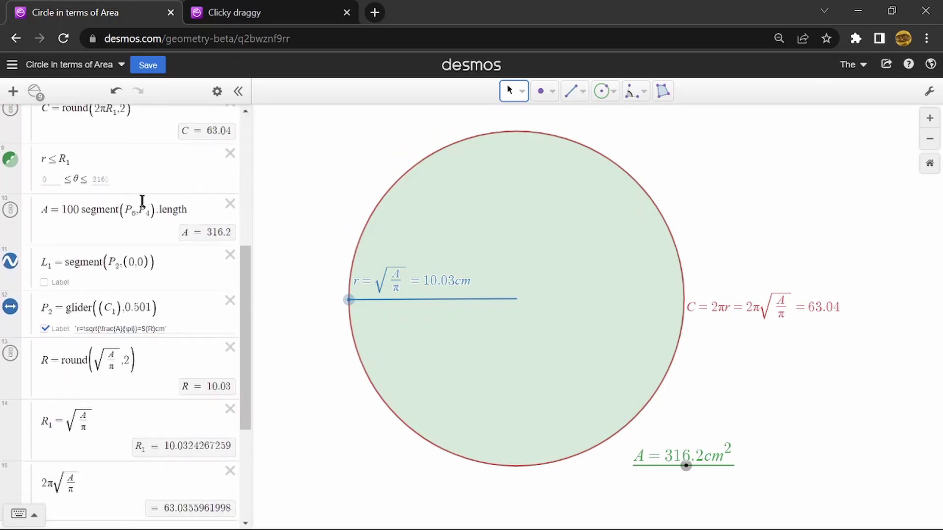
pyautogui.click(688, 467)
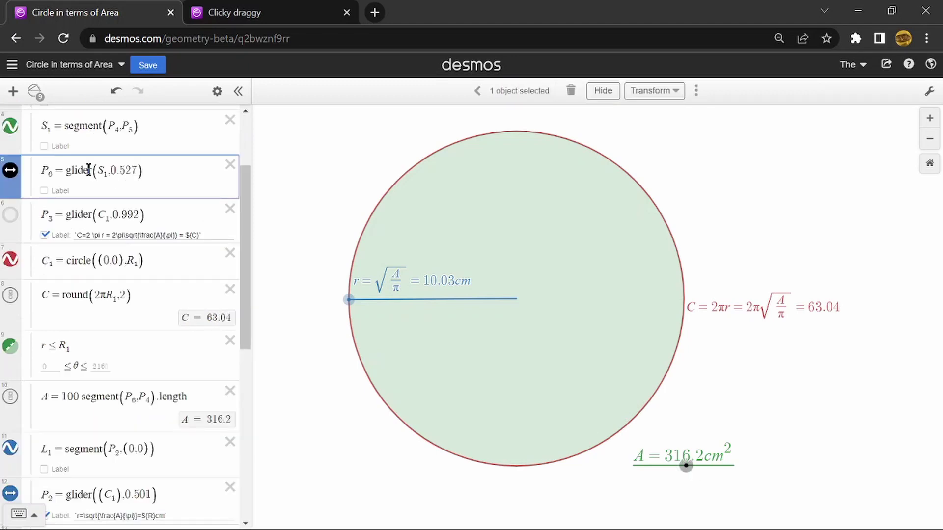
pyautogui.scroll(2, 89, 169)
pyautogui.click(98, 230)
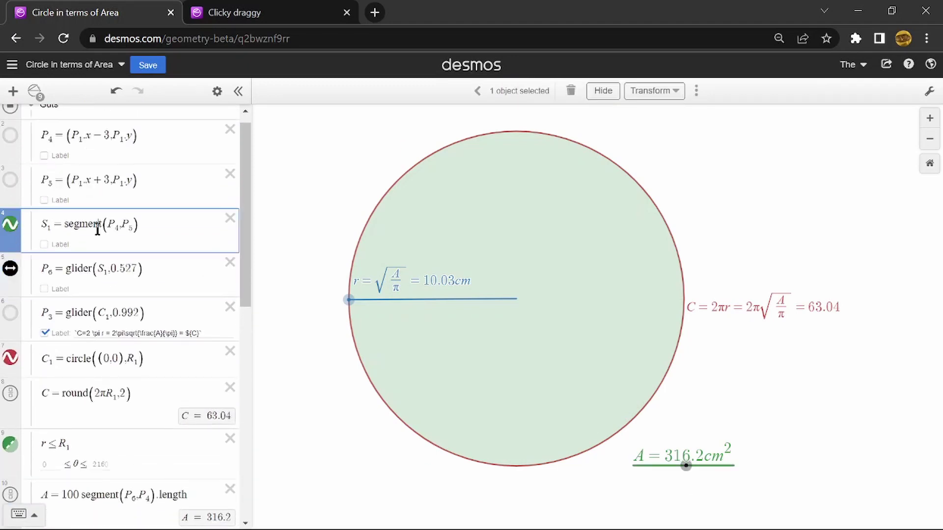
pyautogui.click(129, 270)
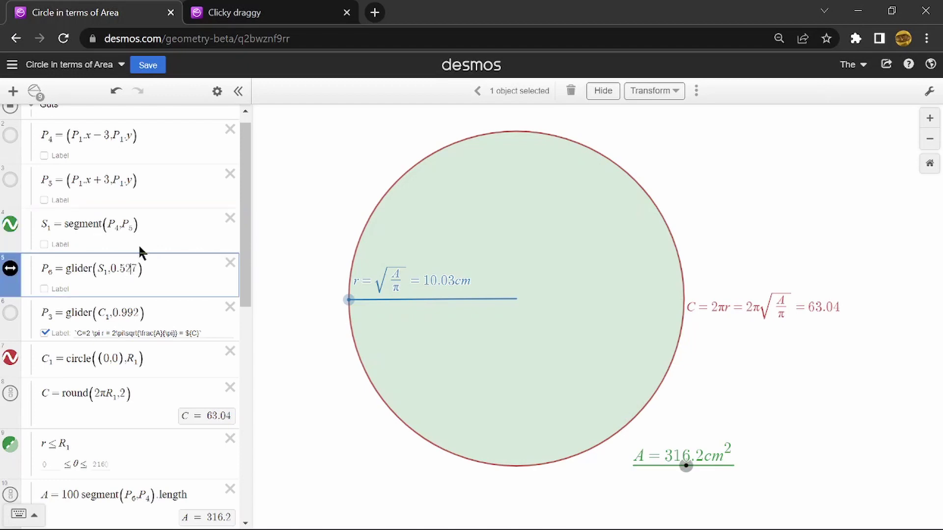
pyautogui.click(136, 226)
pyautogui.moveTo(151, 224); pyautogui.dragTo(65, 224)
pyautogui.click(453, 128)
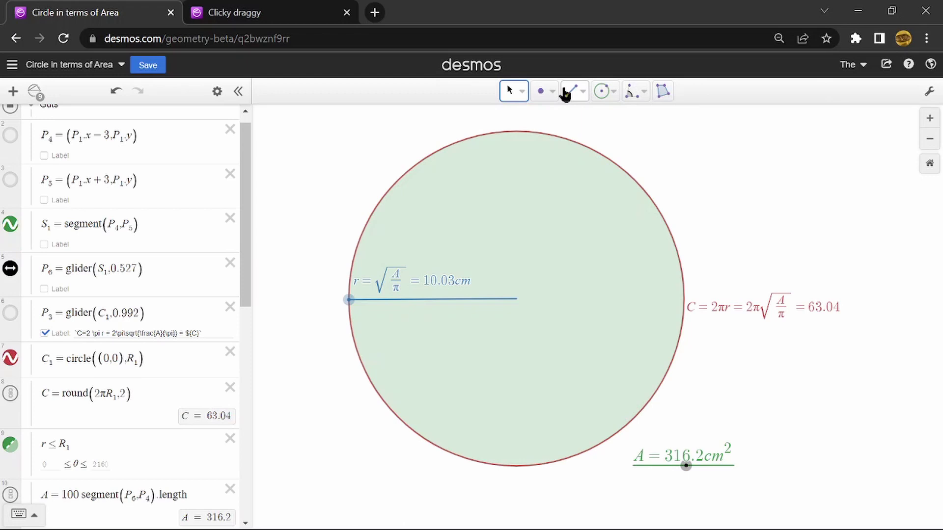
# Step: Draw a segment right of the circle, glide a point along it, and sweep the area to 296.4 cm²
pyautogui.click(567, 92)
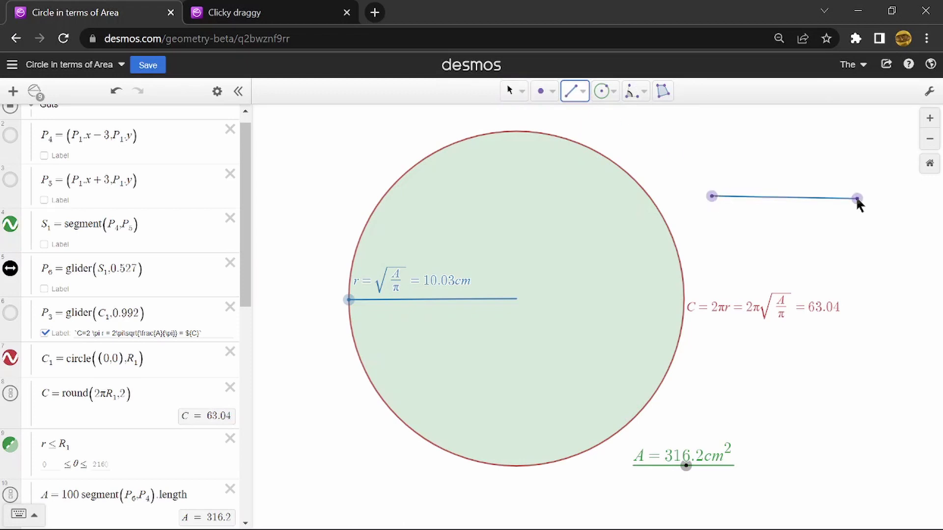
pyautogui.click(857, 199)
pyautogui.click(546, 95)
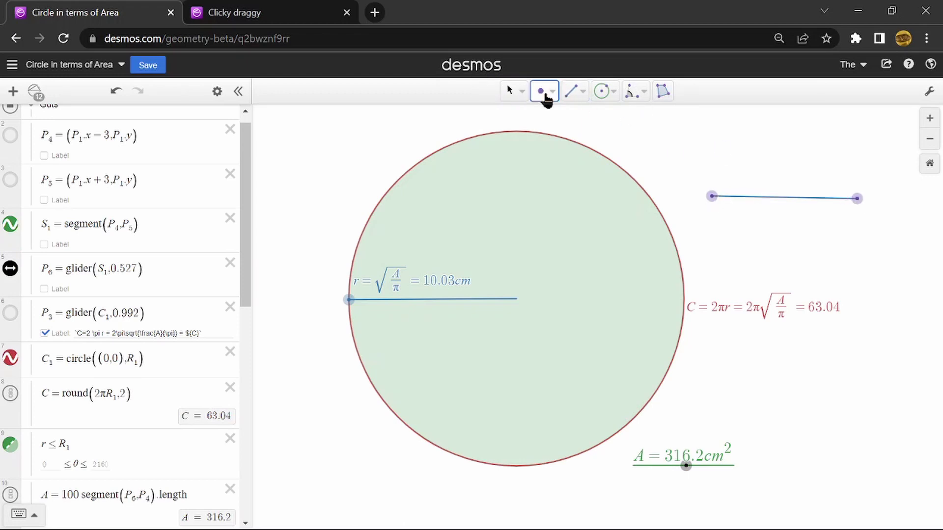
pyautogui.click(773, 197)
pyautogui.click(513, 91)
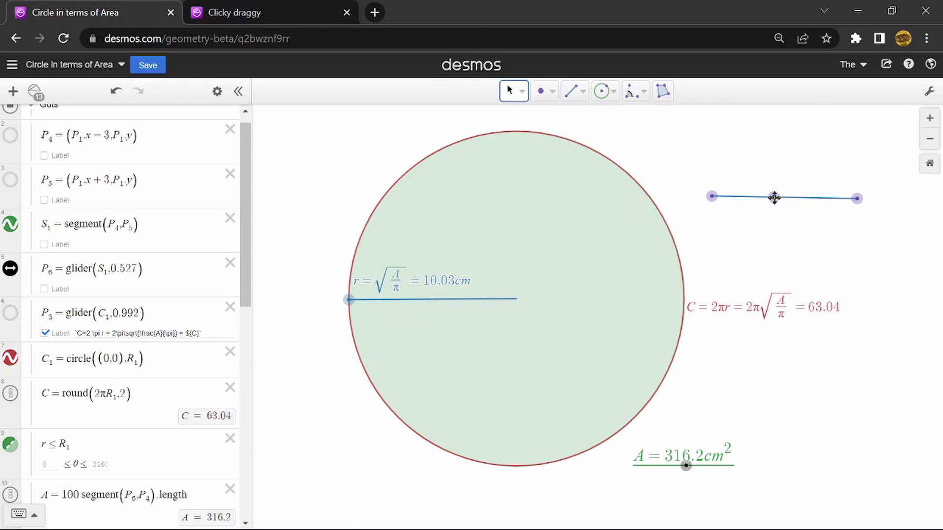
pyautogui.moveTo(776, 198); pyautogui.dragTo(901, 216)
pyautogui.moveTo(800, 225); pyautogui.dragTo(769, 224)
pyautogui.moveTo(687, 466); pyautogui.dragTo(678, 485)
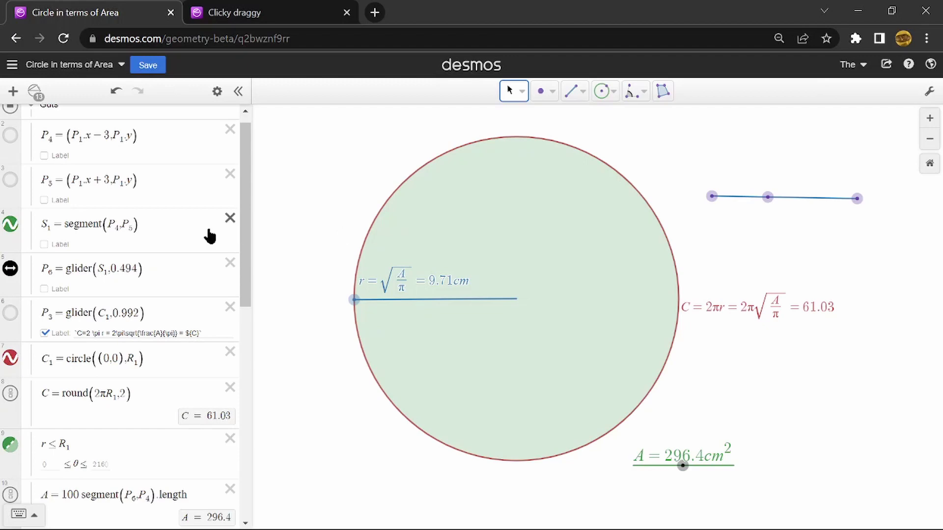
pyautogui.scroll(1, 206, 230)
# Step: Open the Clicky draggy graph from its browser tab
pyautogui.click(12, 66)
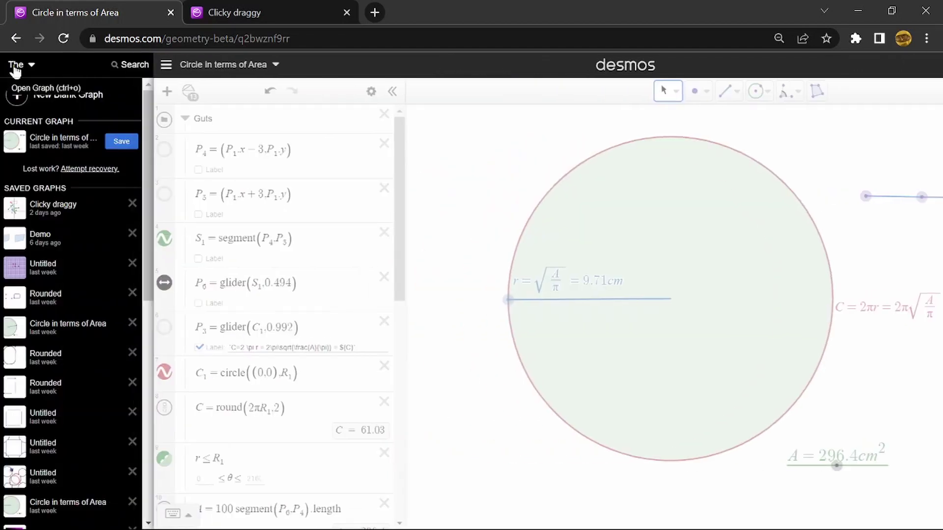
pyautogui.click(185, 236)
pyautogui.click(254, 14)
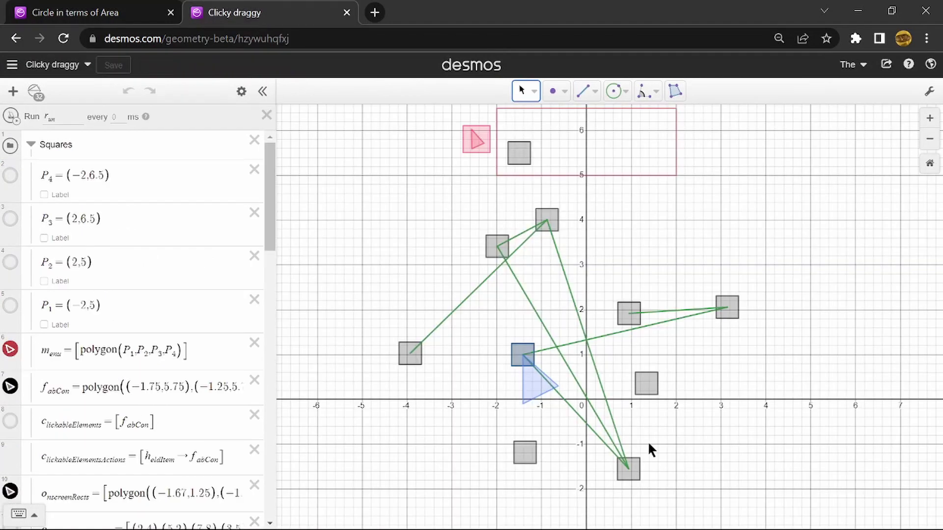
# Step: Drag the blue triangle around the squares, then hide the green connecting segments
pyautogui.moveTo(537, 388); pyautogui.dragTo(693, 273)
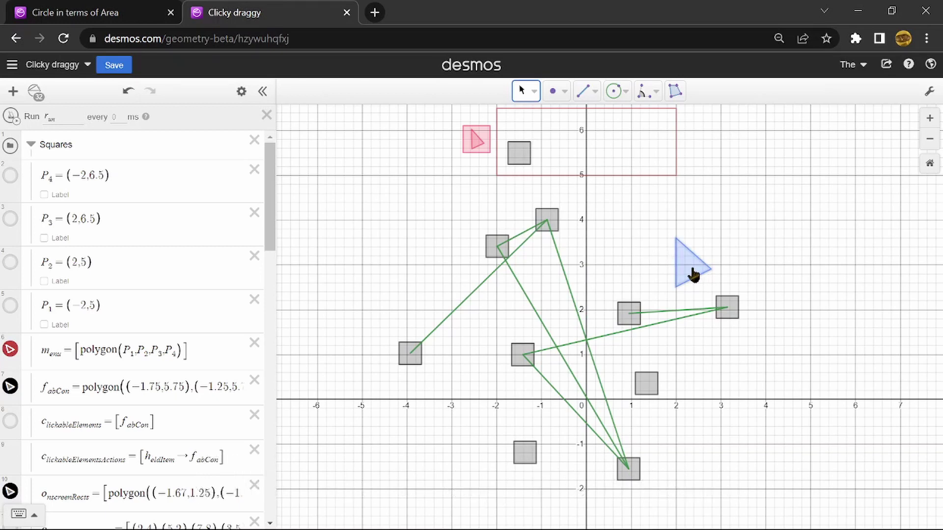
pyautogui.moveTo(694, 274); pyautogui.dragTo(730, 194)
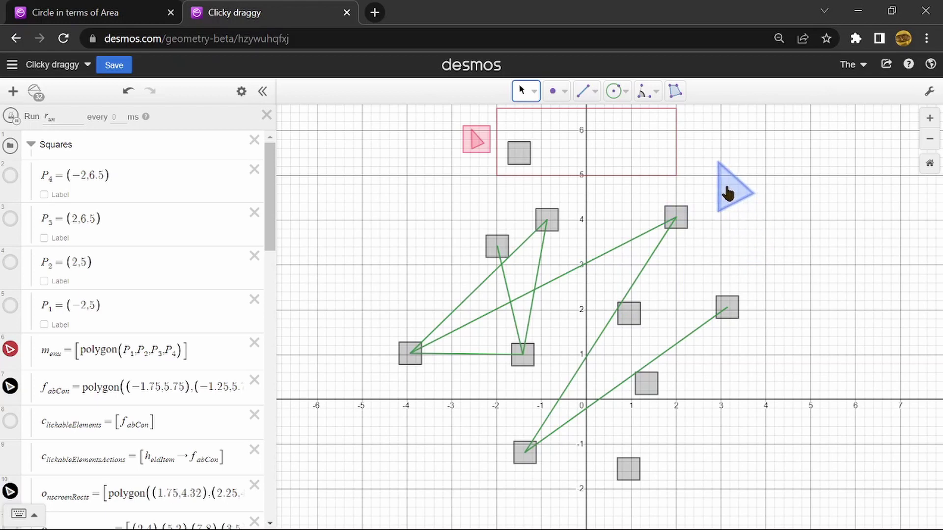
pyautogui.click(677, 225)
pyautogui.click(696, 172)
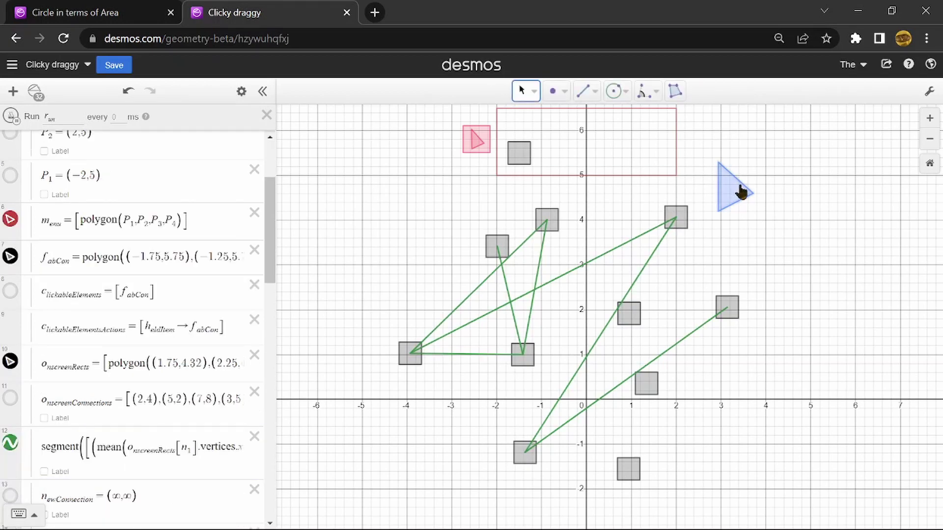
pyautogui.moveTo(741, 192); pyautogui.dragTo(739, 259)
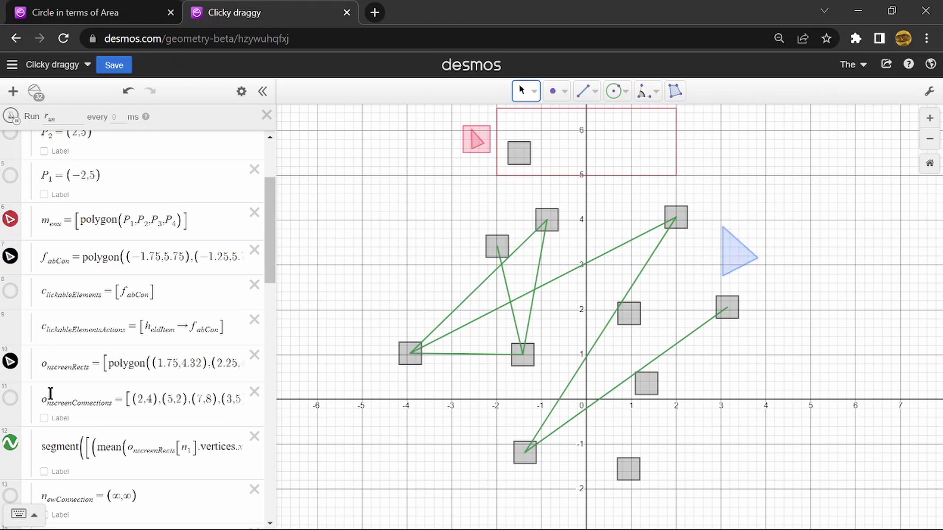
pyautogui.click(10, 444)
# Step: Collapse the Squares folder and move the blue triangle across the grid
pyautogui.scroll(3, 77, 320)
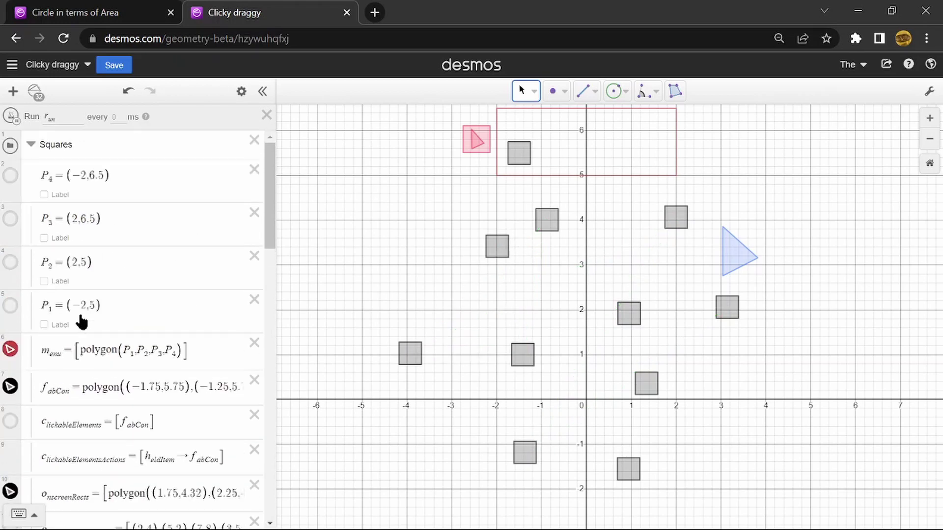
pyautogui.click(33, 145)
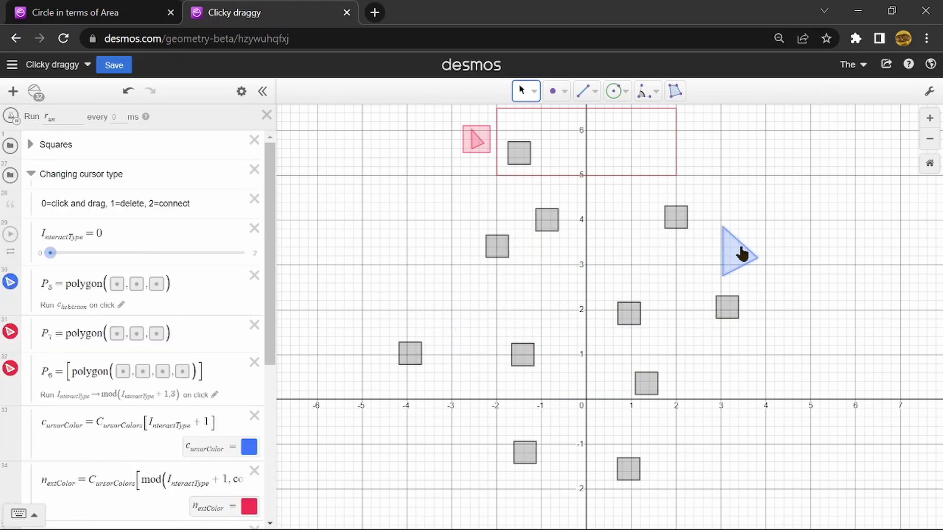
pyautogui.moveTo(732, 251); pyautogui.dragTo(746, 203)
pyautogui.moveTo(838, 202); pyautogui.dragTo(481, 179)
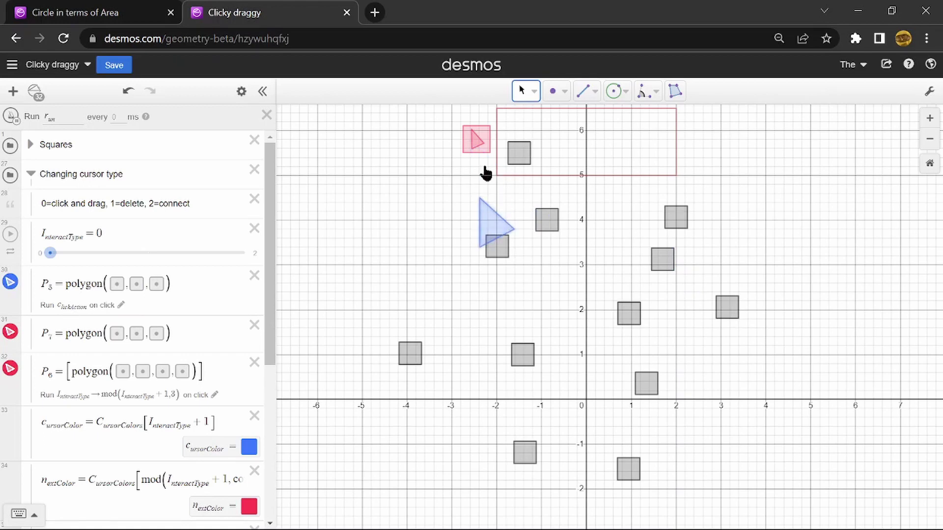
# Step: In delete mode remove three grey squares, then cycle InteractType back to 0, click and drag
pyautogui.click(476, 141)
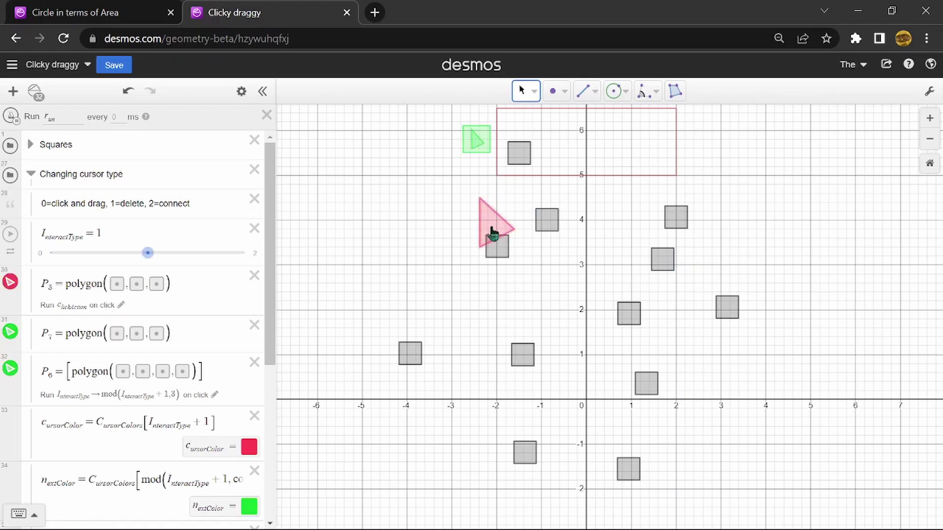
pyautogui.click(508, 283)
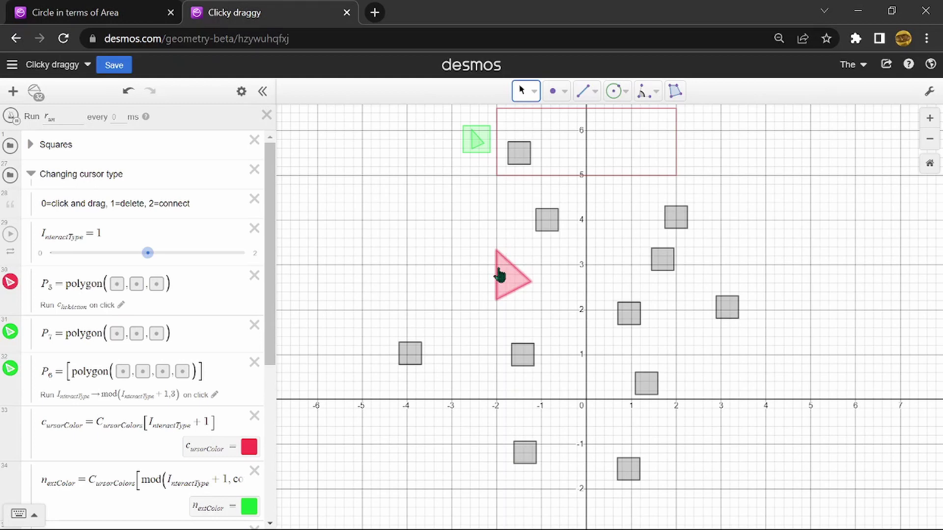
pyautogui.click(548, 243)
pyautogui.click(678, 293)
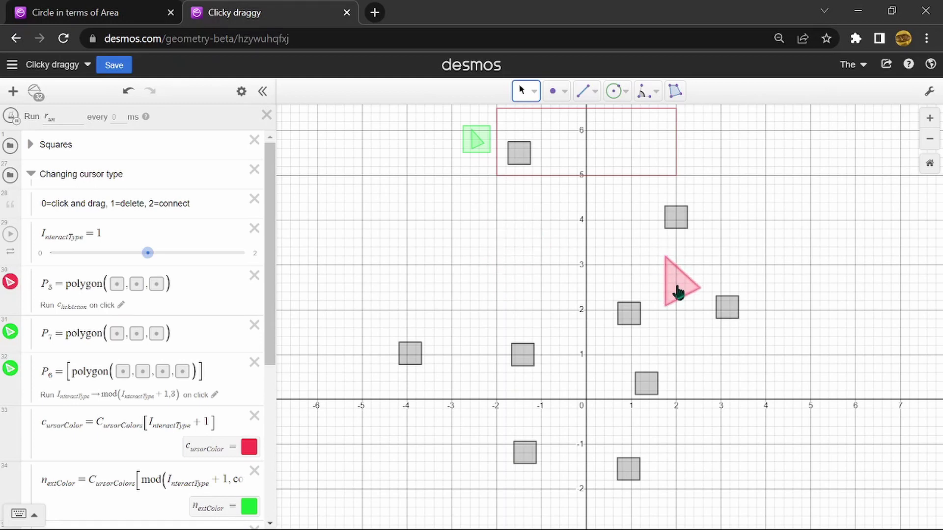
pyautogui.moveTo(678, 295); pyautogui.dragTo(521, 230)
pyautogui.click(474, 142)
pyautogui.click(521, 230)
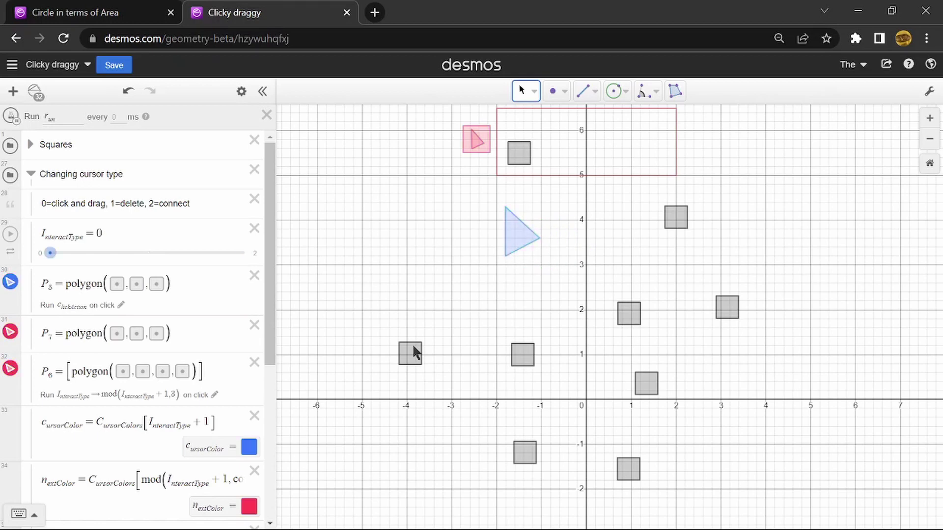
pyautogui.moveTo(554, 312); pyautogui.dragTo(577, 317)
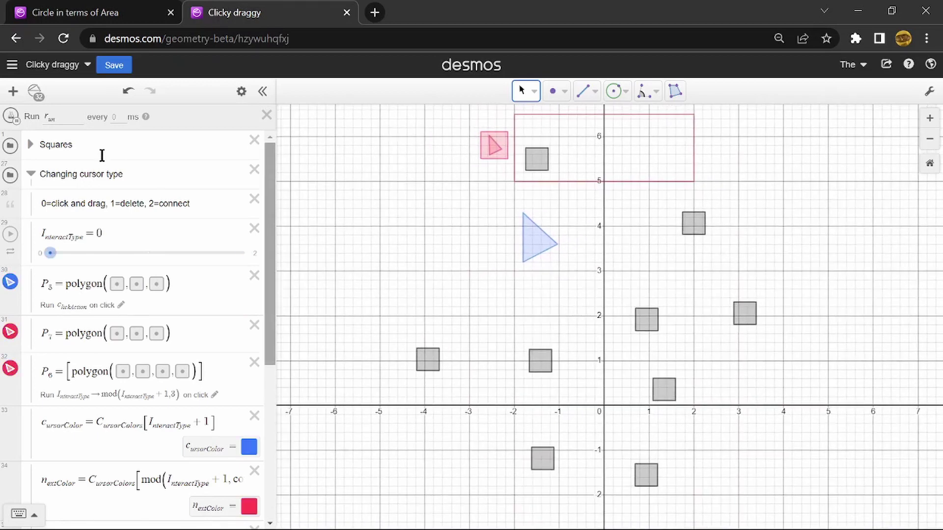
# Step: Collapse Changing cursor type, then drag the Circle in terms of Area glider to area 392.4
pyautogui.click(30, 177)
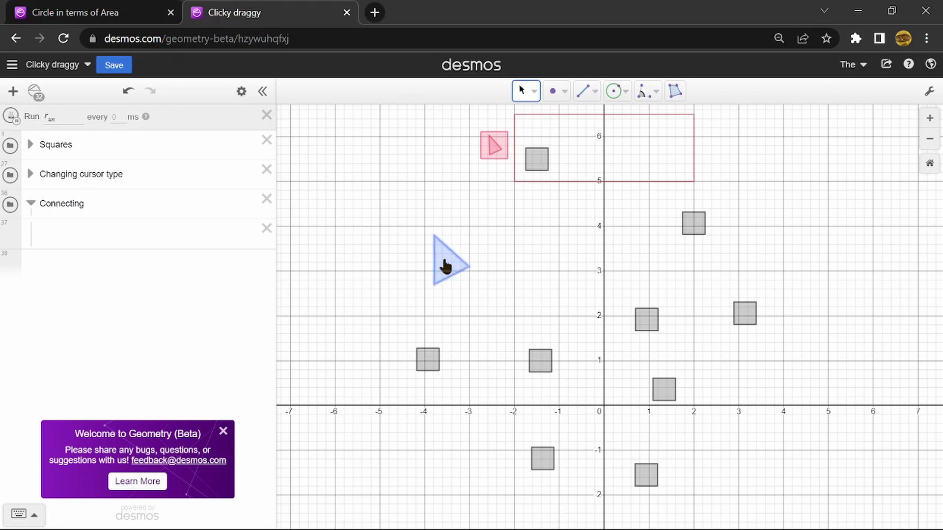
pyautogui.click(53, 4)
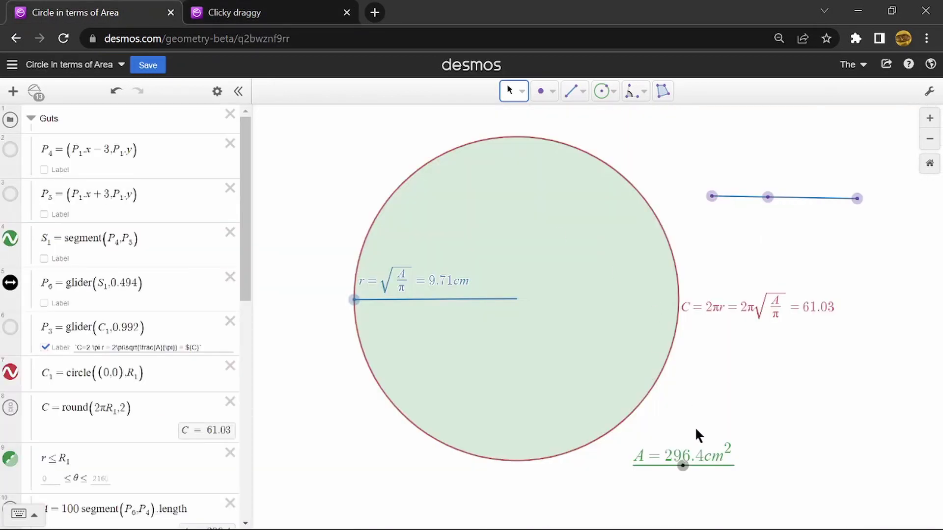
pyautogui.moveTo(688, 465); pyautogui.dragTo(671, 478)
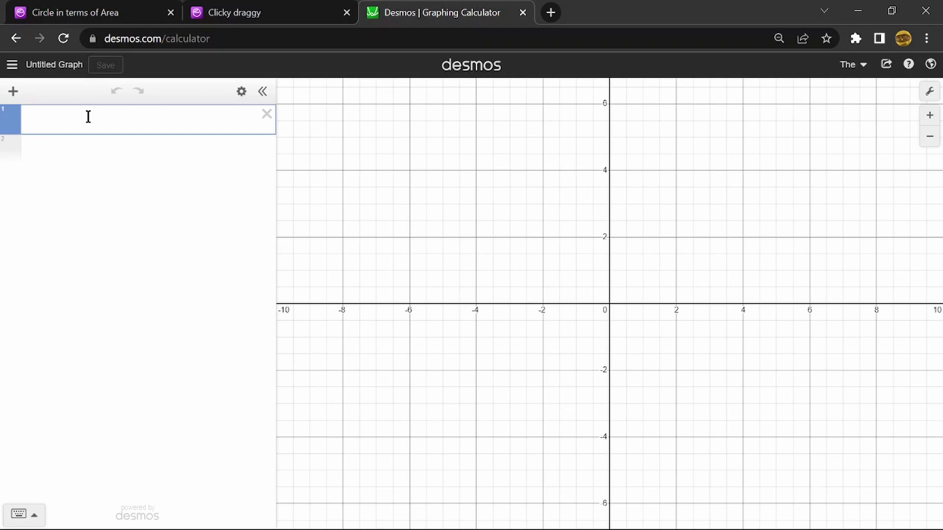
# Step: Enter [(x1,y1) for x1=[1...10], y1=[1...10]] to plot a 10×10 point grid
pyautogui.write('(')
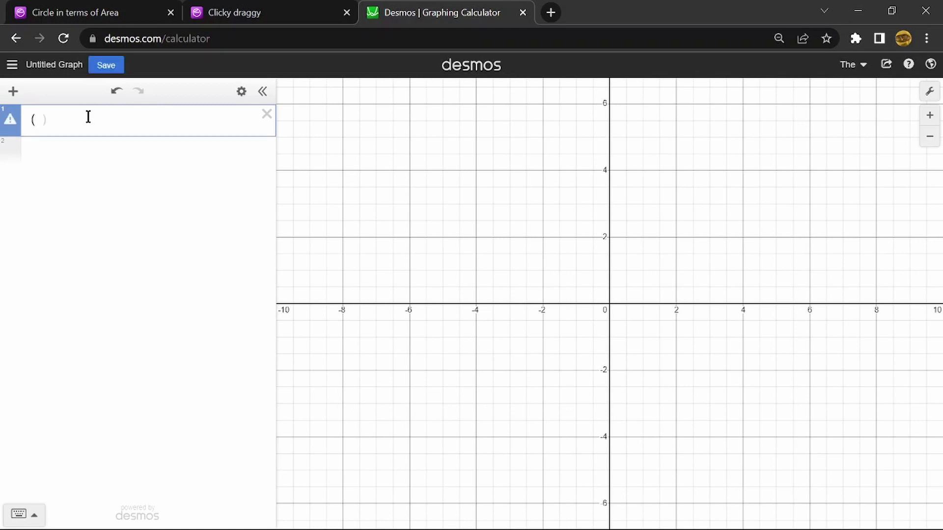
pyautogui.press('BackSpace')
pyautogui.write('[')
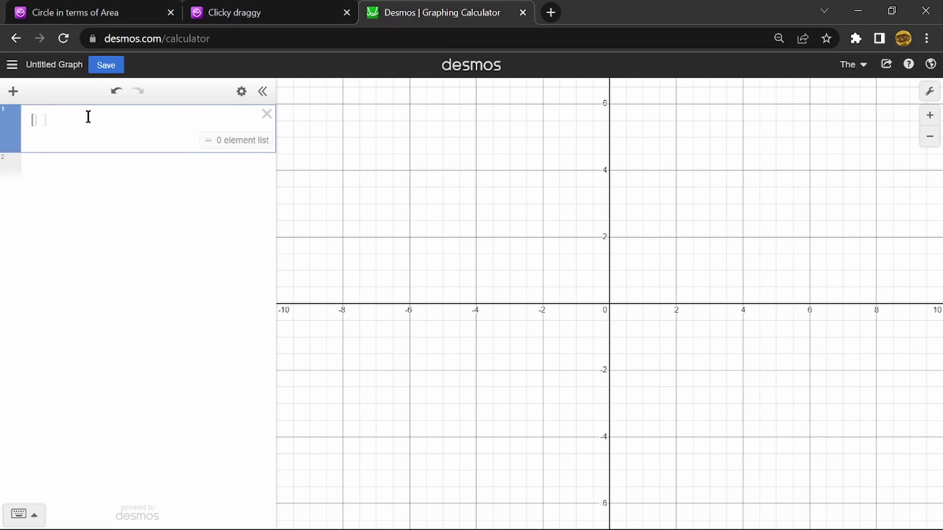
pyautogui.write('(')
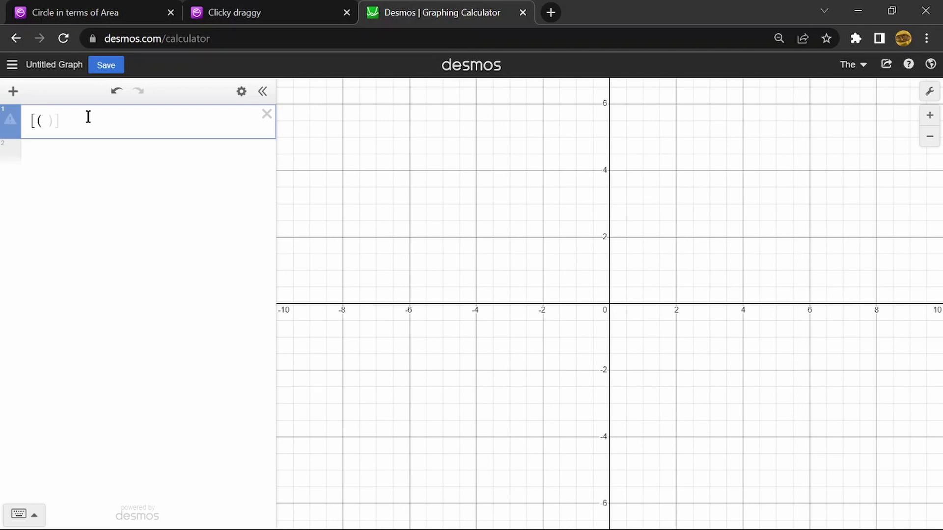
pyautogui.write('x1,y1')
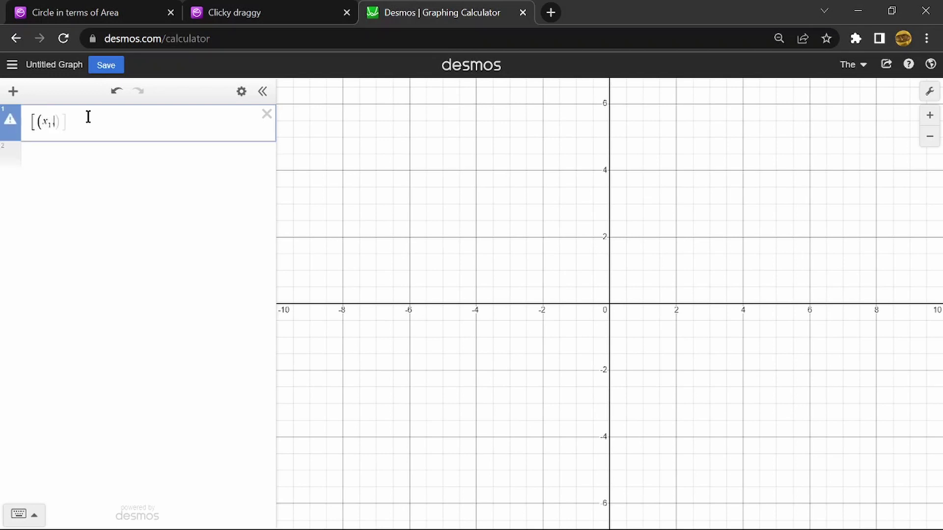
pyautogui.press('Right')
pyautogui.write('for x1 = [1...10')
pyautogui.press('Return')
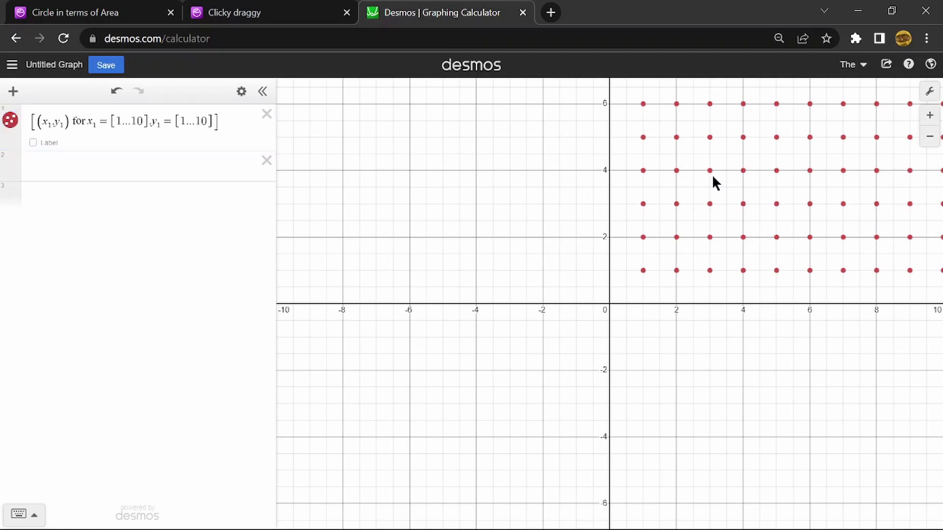
pyautogui.moveTo(712, 174); pyautogui.dragTo(519, 317)
pyautogui.moveTo(446, 134); pyautogui.dragTo(441, 159)
# Step: Name the grid L and type polygon(L, L+(1,0), L+(1,1), L+(0,1)) on line 2
pyautogui.click(223, 123)
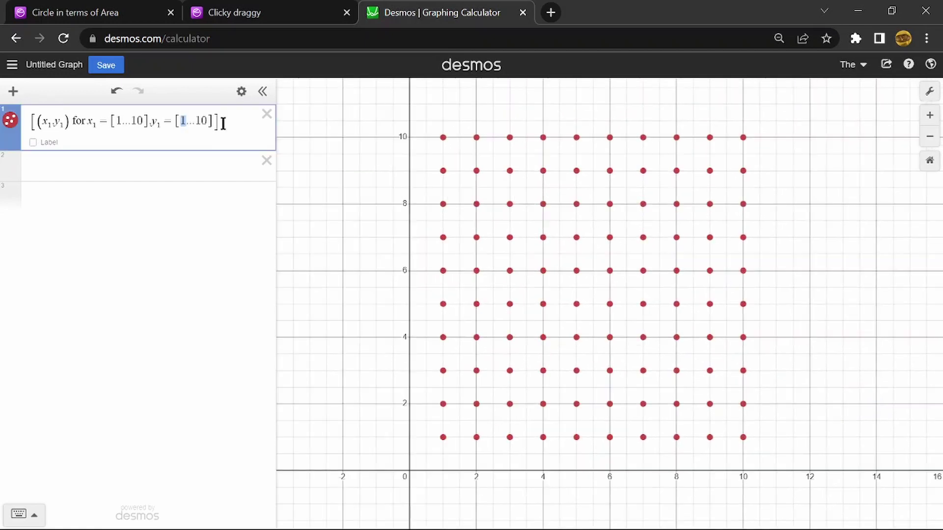
pyautogui.moveTo(223, 124); pyautogui.dragTo(68, 126)
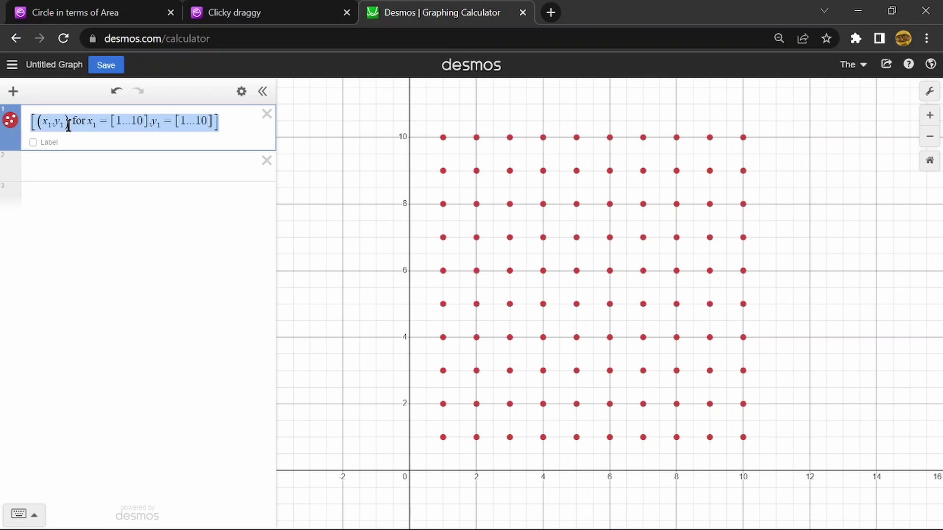
pyautogui.click(69, 125)
pyautogui.click(168, 160)
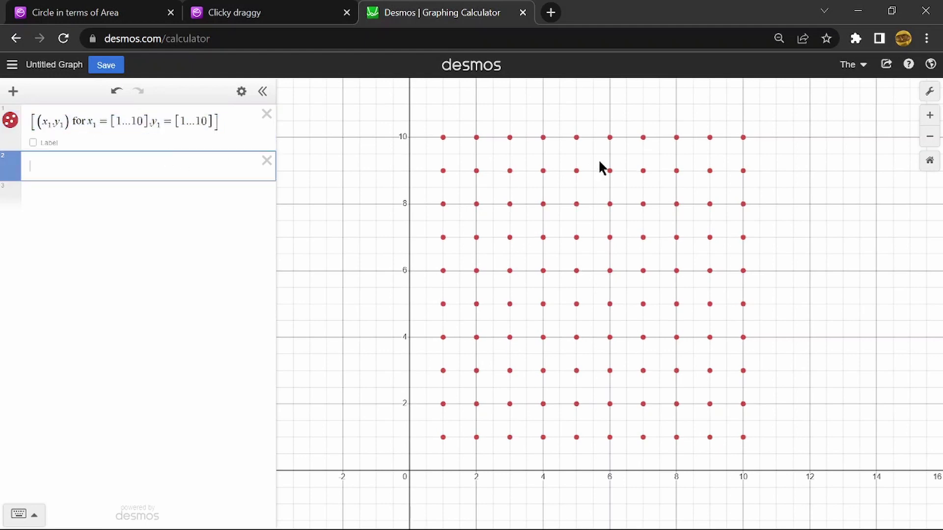
pyautogui.click(172, 120)
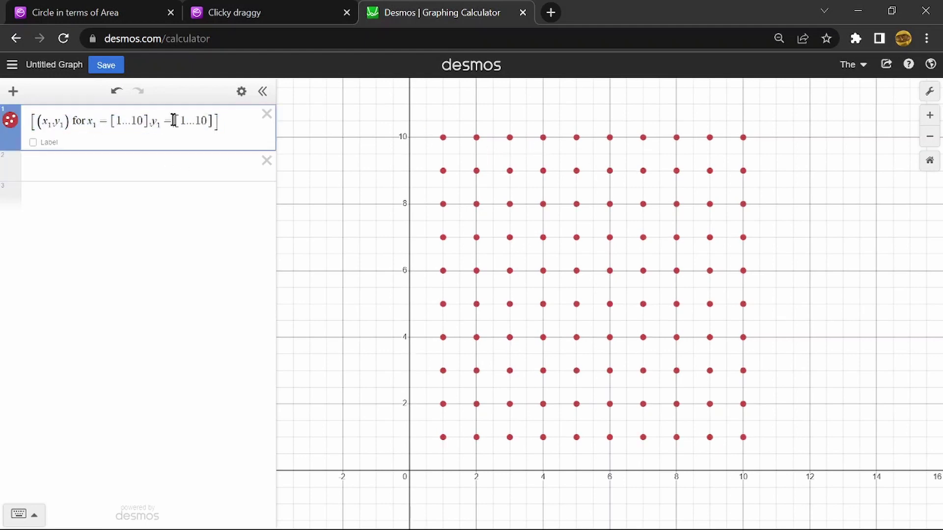
pyautogui.click(187, 168)
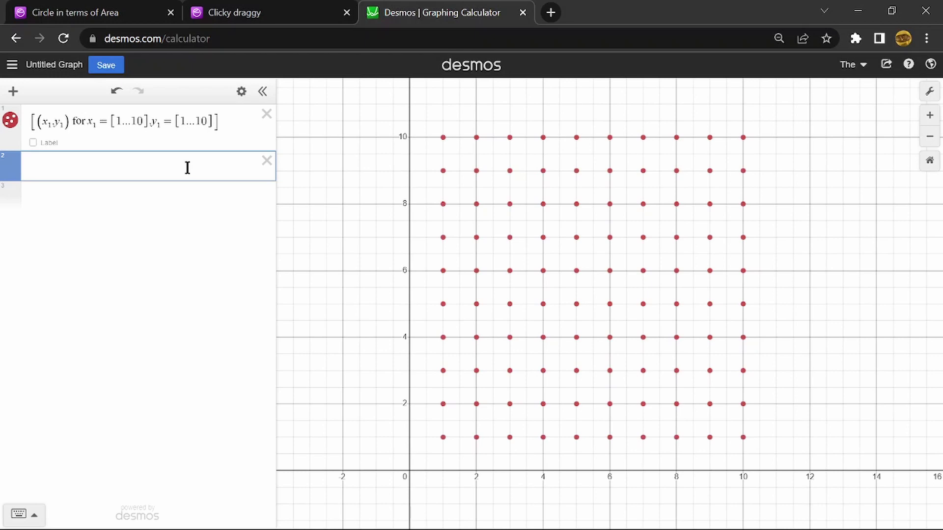
pyautogui.write('polygon')
pyautogui.click(40, 123)
pyautogui.write('L=')
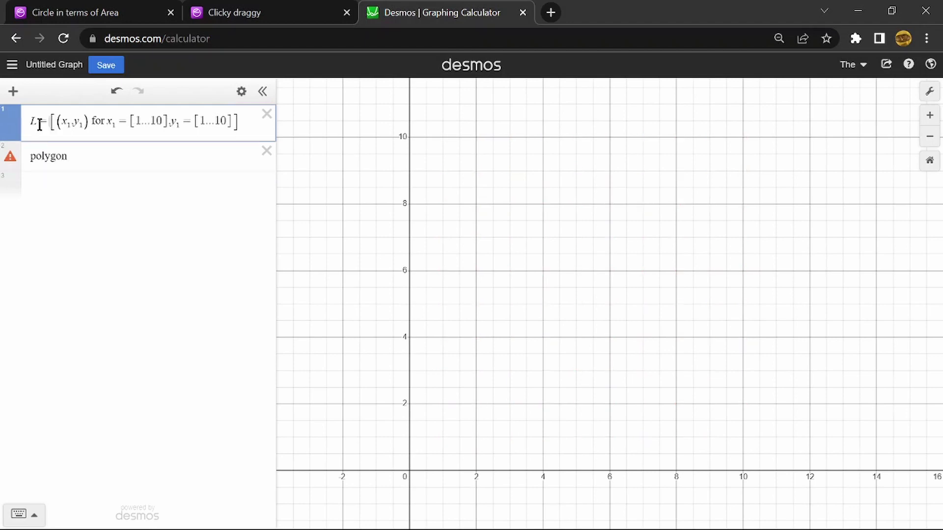
pyautogui.click(109, 165)
pyautogui.write('(')
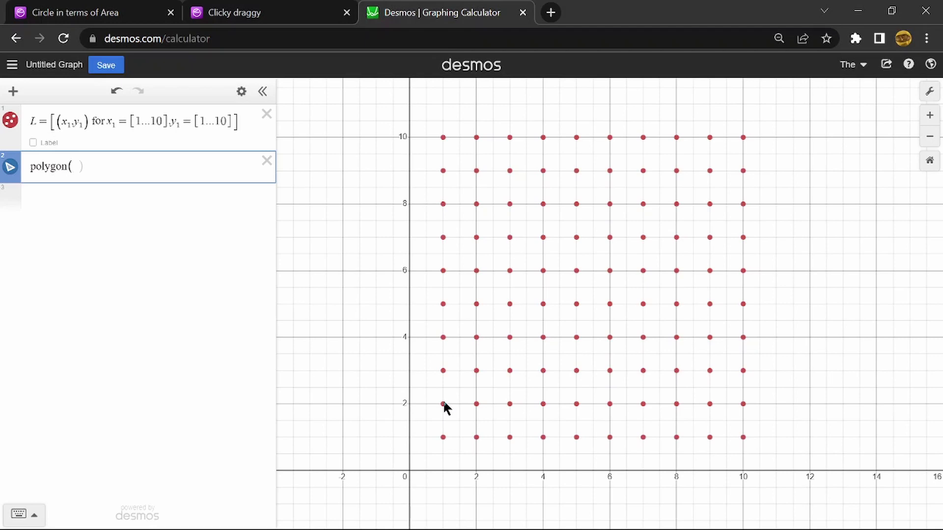
pyautogui.write('L,L + (1,0),L + (1,1),L + (')
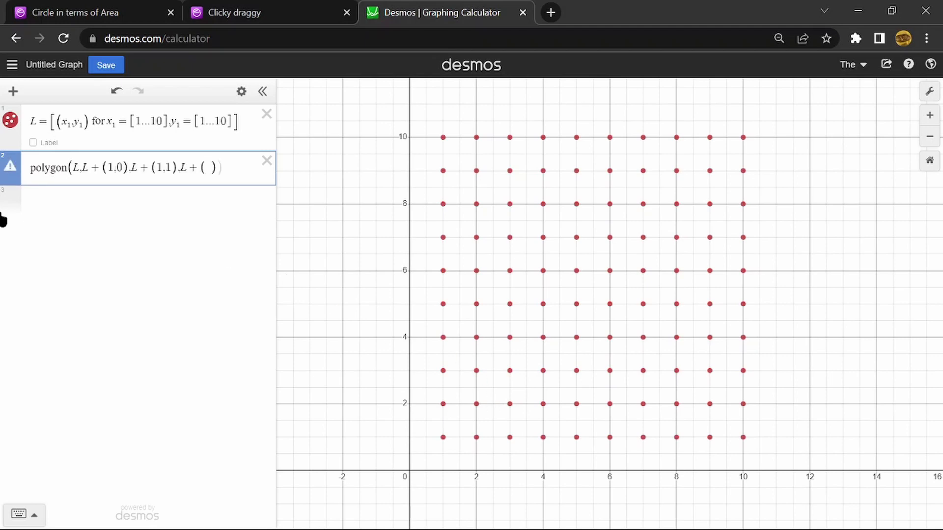
pyautogui.write('0,1')
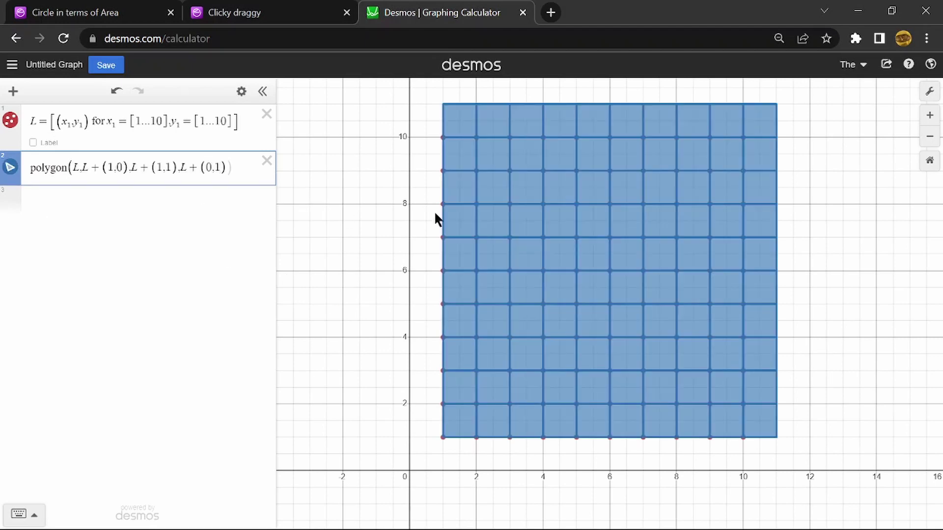
# Step: Widen the expression panel and hide the red points of list L
pyautogui.moveTo(434, 211); pyautogui.dragTo(392, 244)
pyautogui.moveTo(276, 219); pyautogui.dragTo(315, 207)
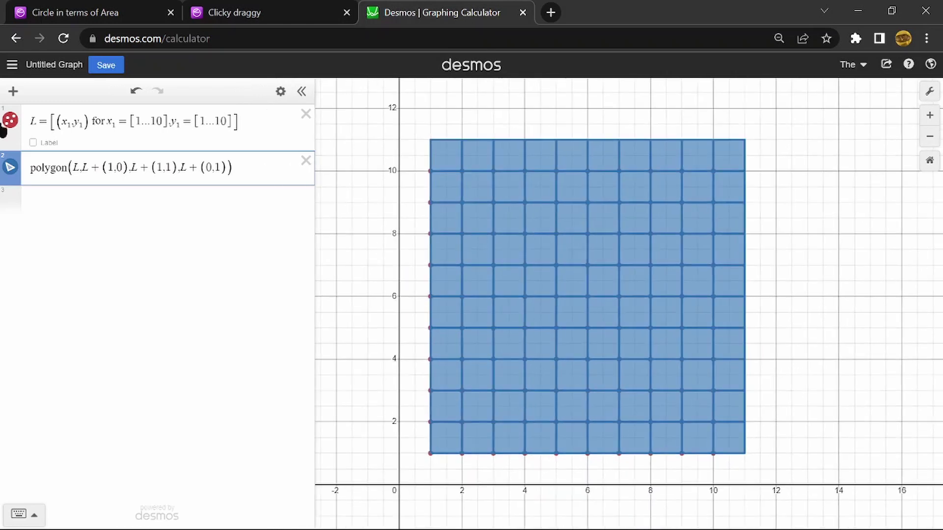
pyautogui.click(10, 120)
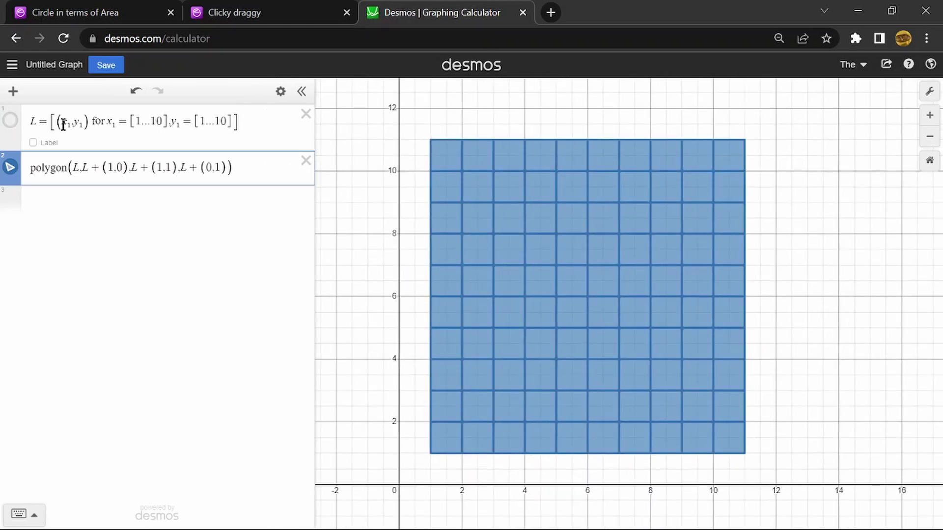
pyautogui.click(233, 127)
pyautogui.moveTo(51, 122); pyautogui.dragTo(154, 125)
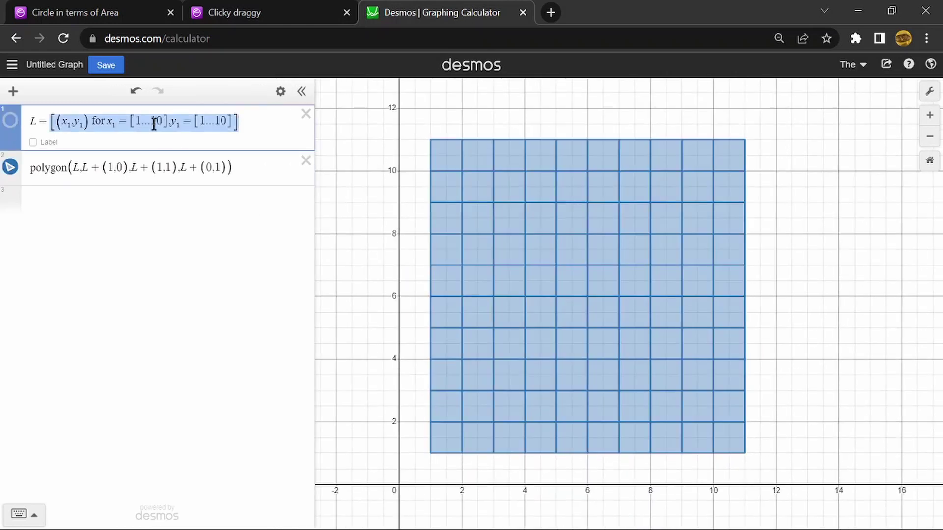
pyautogui.click(247, 123)
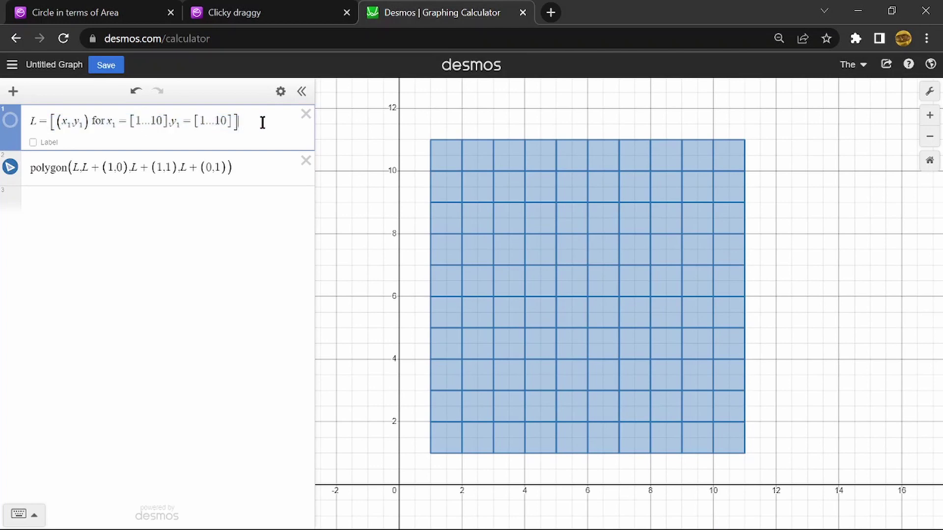
# Step: Add a new line defining the empty list L₁=[ ]
pyautogui.click(29, 166)
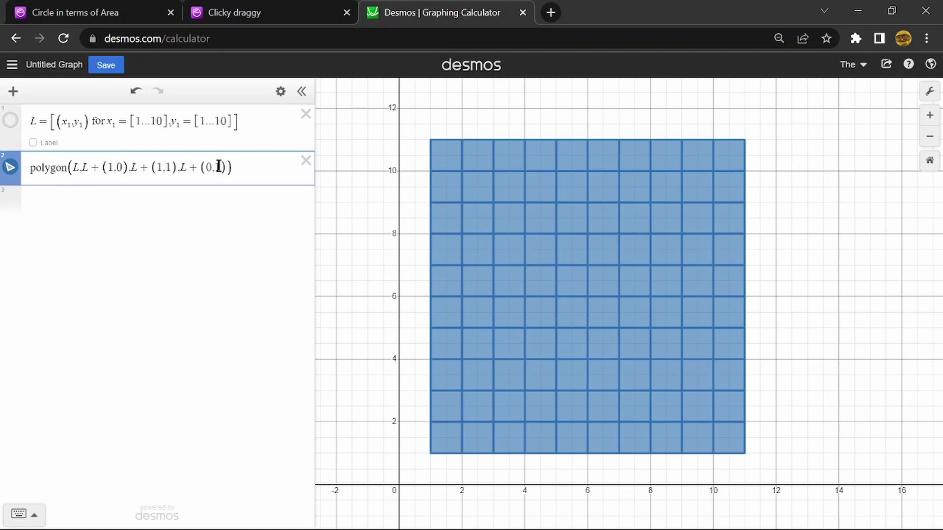
pyautogui.press('Return')
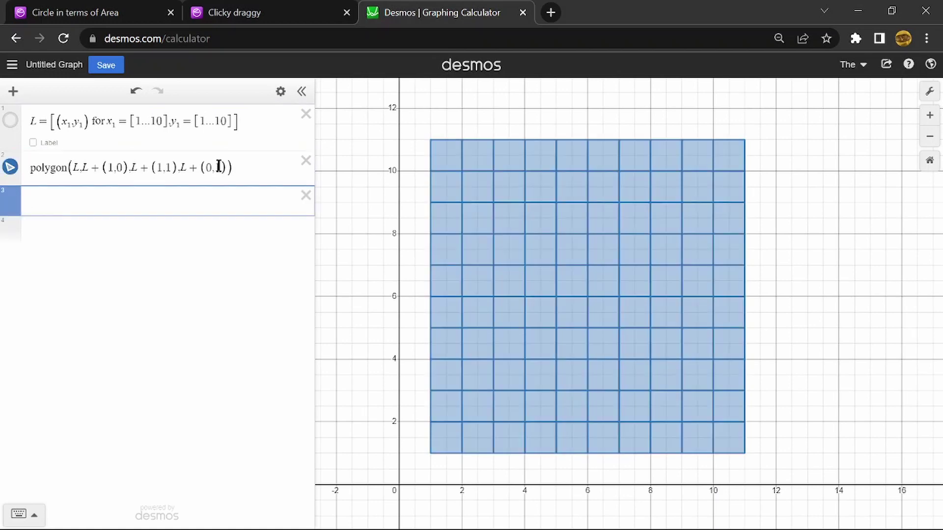
pyautogui.write('L_1=[')
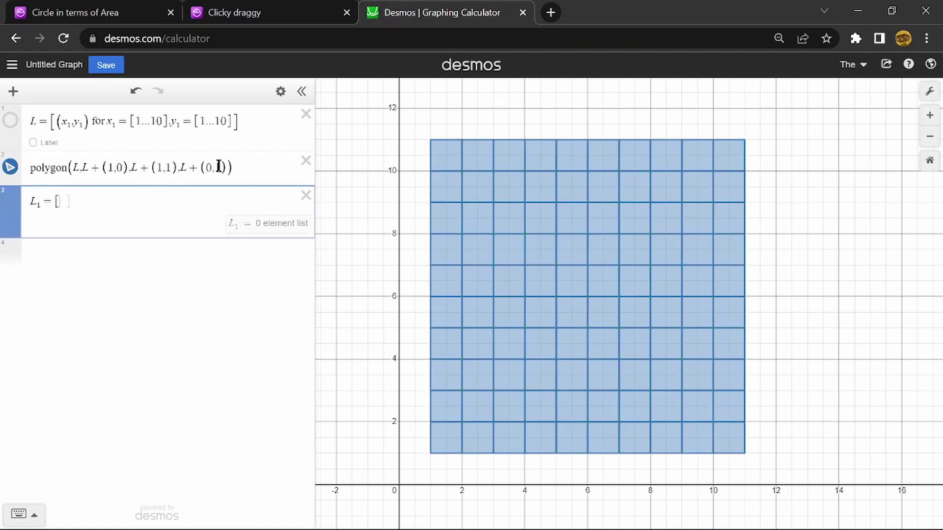
pyautogui.click(43, 168)
# Step: Prefix the polygon line with L1-> and run it to fill L₁ with squares
pyautogui.write('L1->')
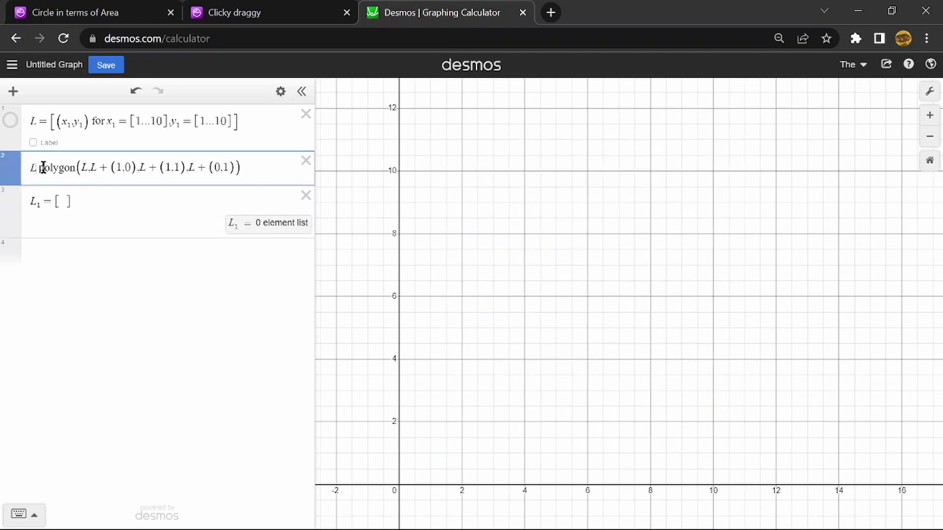
pyautogui.press('Return')
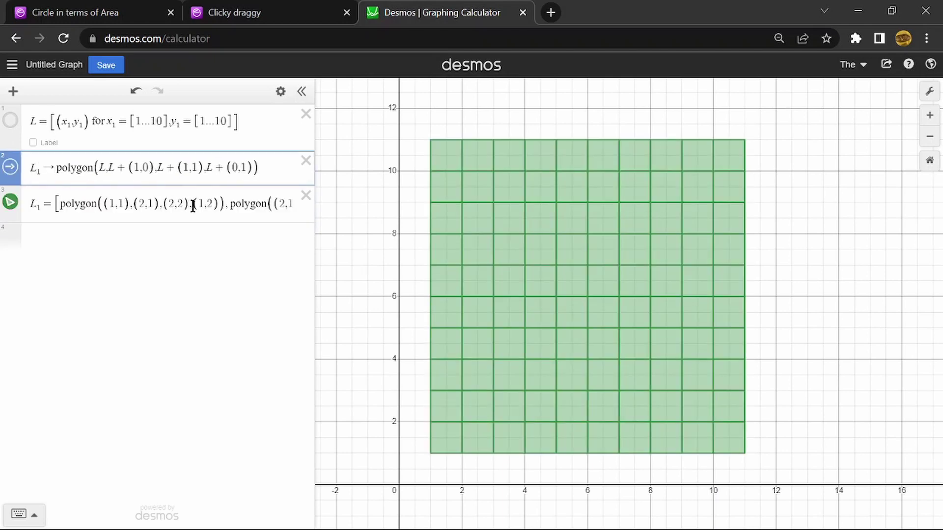
pyautogui.click(195, 206)
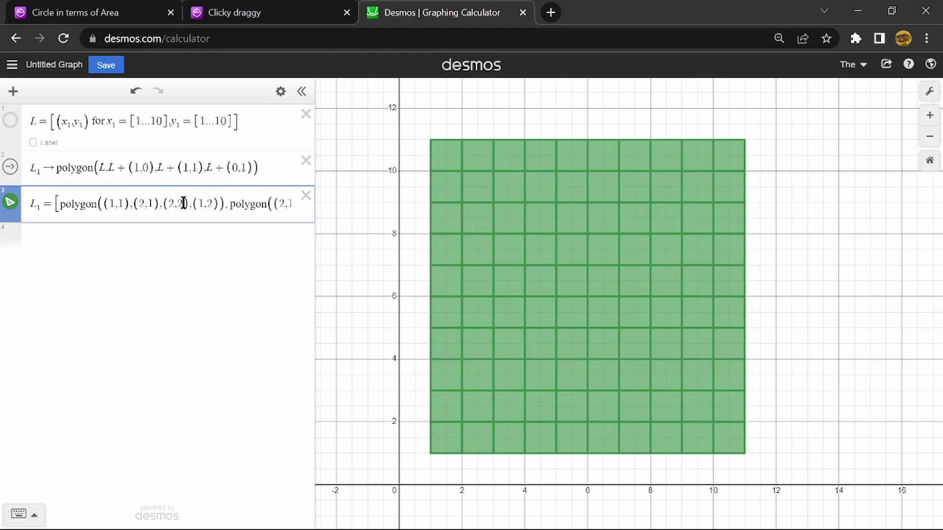
pyautogui.doubleClick(183, 202)
# Step: Delete the L and action lines, and add L1[1] to highlight the first square
pyautogui.click(306, 115)
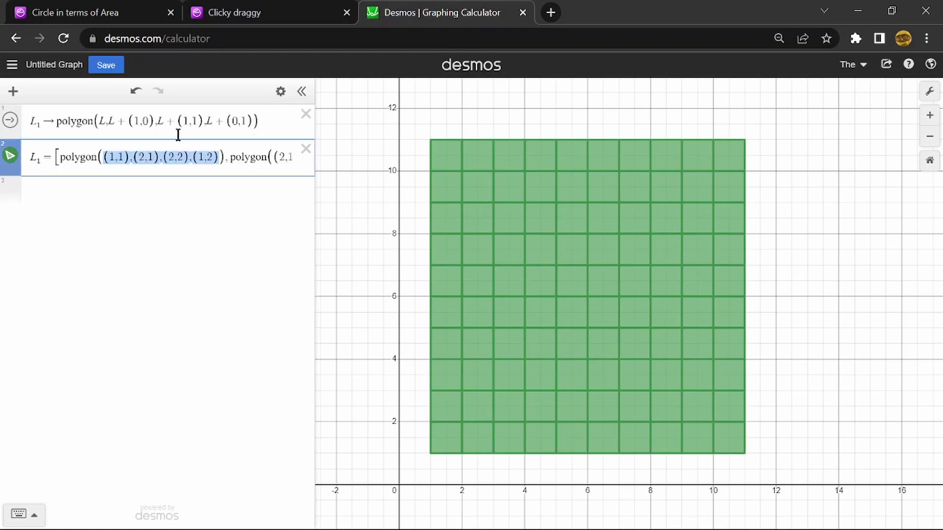
pyautogui.click(307, 115)
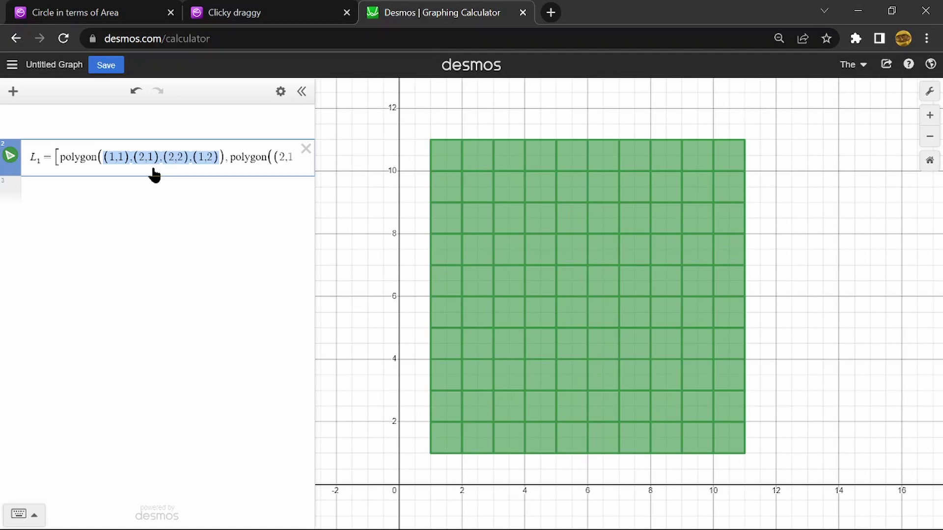
pyautogui.press('Return')
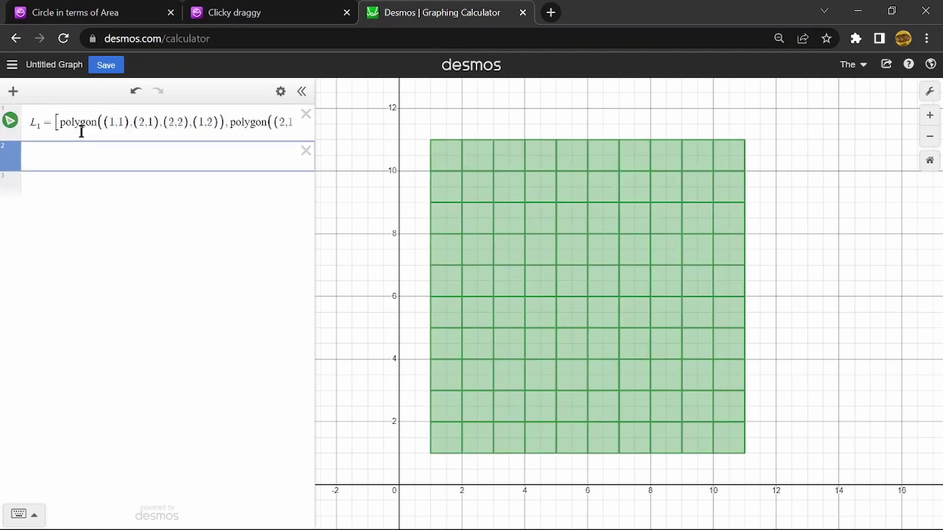
pyautogui.write('L_1[1')
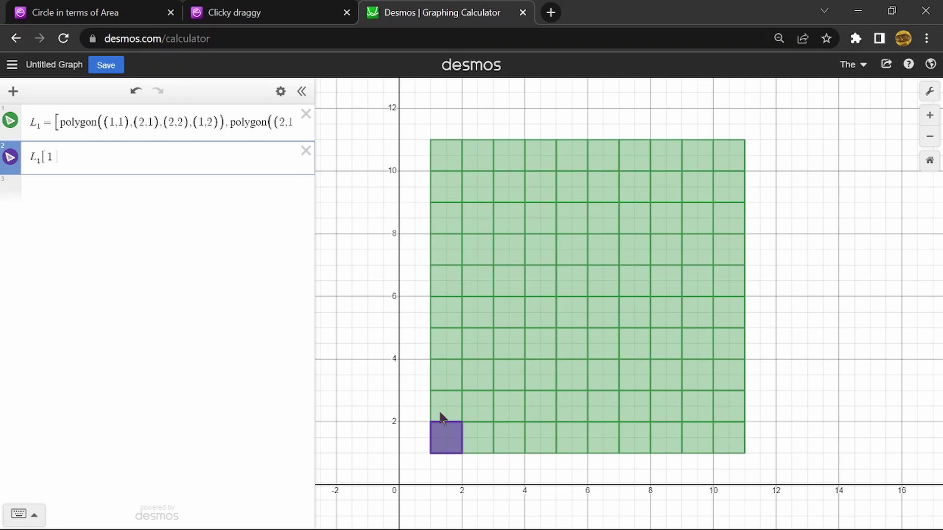
pyautogui.moveTo(427, 440); pyautogui.dragTo(433, 418)
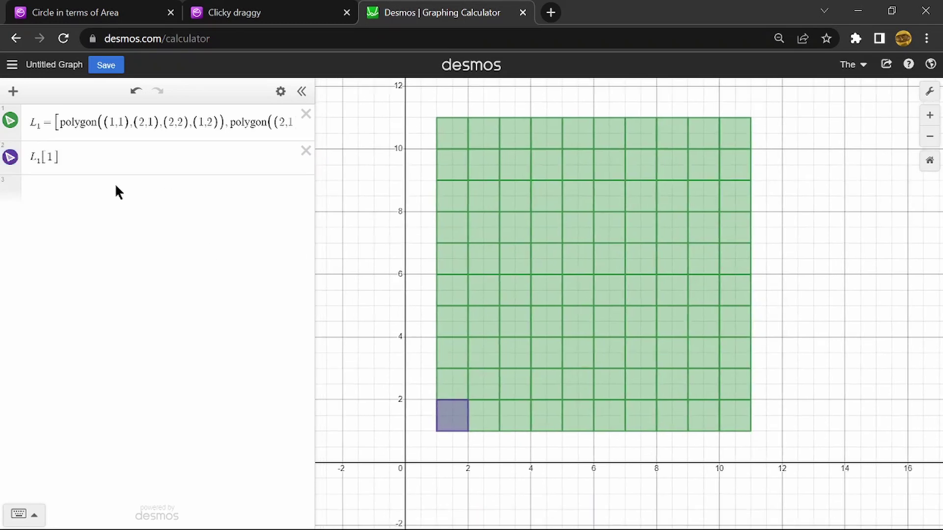
pyautogui.click(101, 153)
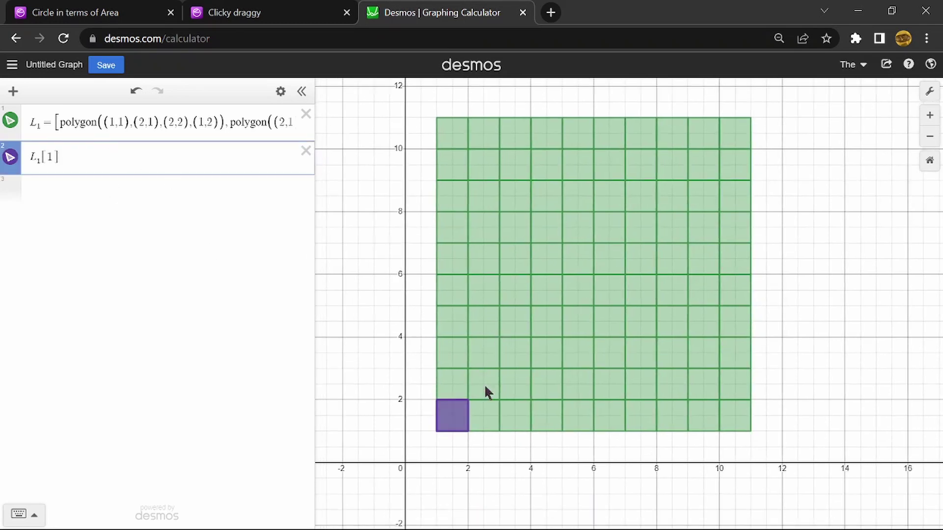
pyautogui.click(149, 114)
# Step: Copy the L₁ definition and paste it into the Connecting folder of Clicky draggy
pyautogui.hotkey('ctrl', 'a')
pyautogui.click(211, 19)
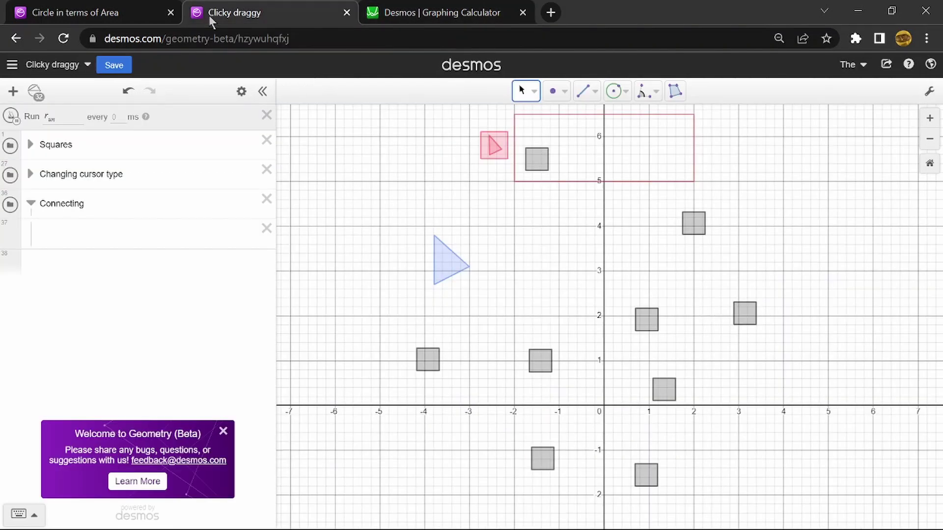
pyautogui.click(111, 230)
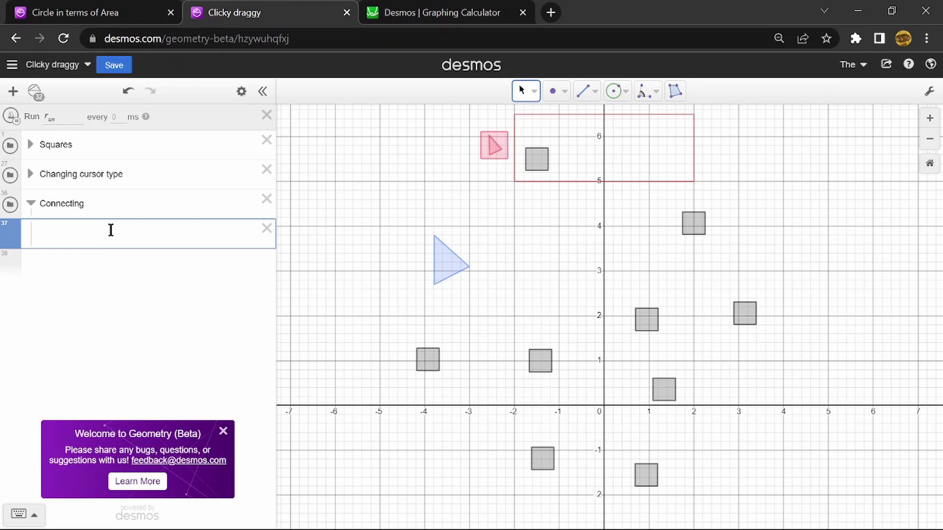
pyautogui.write('L+(1,0)')
pyautogui.hotkey('ctrl', 'a')
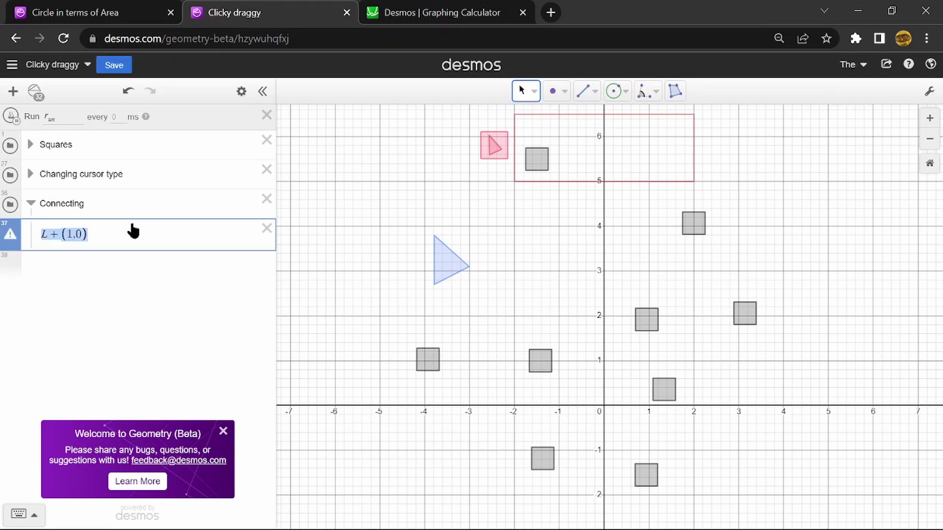
pyautogui.press('BackSpace')
pyautogui.hotkey('ctrl', 'v')
pyautogui.press('Return')
# Step: Add L1[1].vertices to mark the first square's corners, then inspect the grid
pyautogui.write('L')
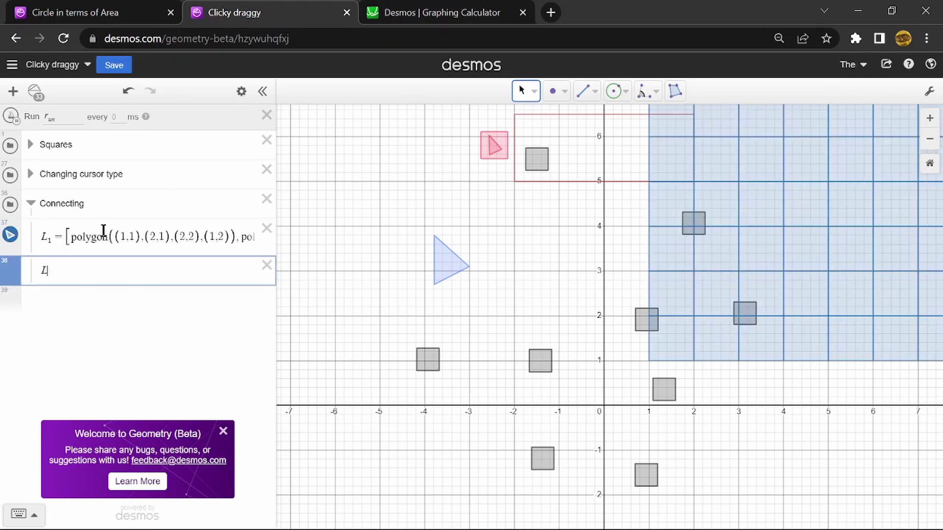
pyautogui.write('1')
pyautogui.write('[1')
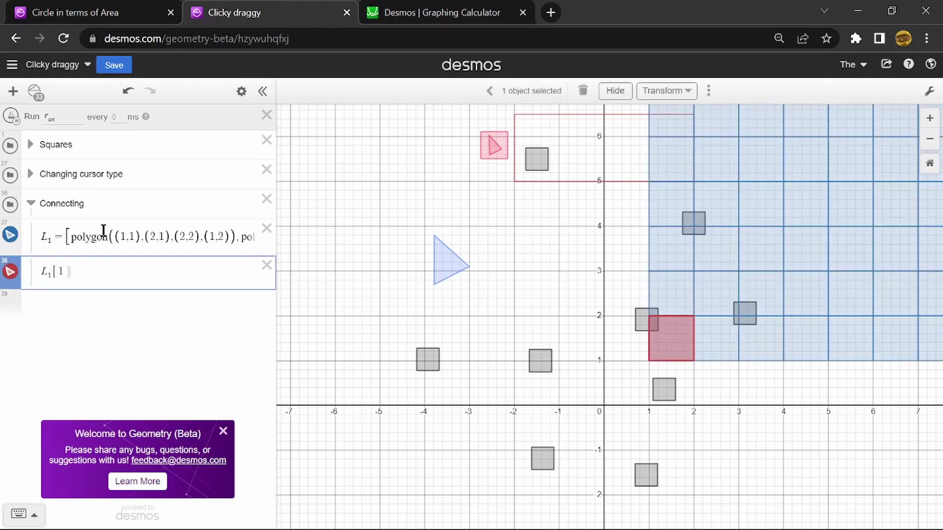
pyautogui.write('].vertices')
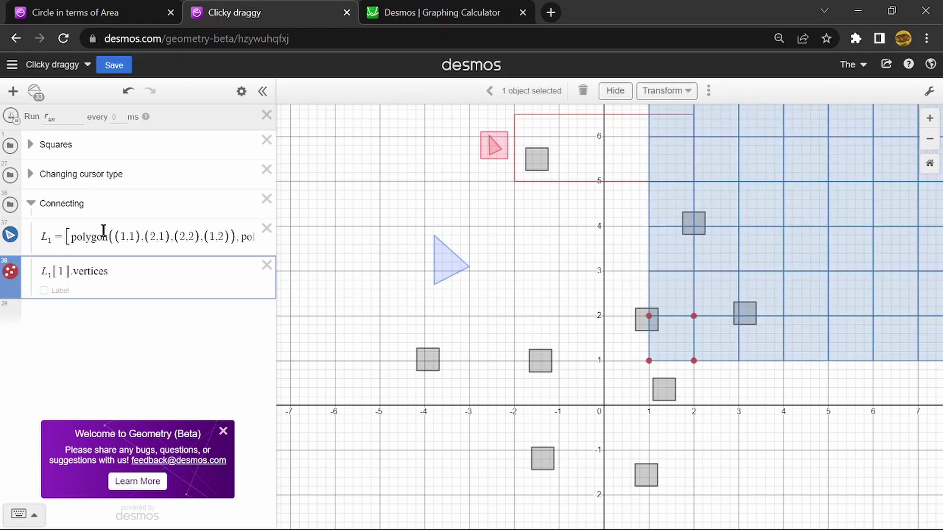
pyautogui.moveTo(620, 295); pyautogui.dragTo(462, 287)
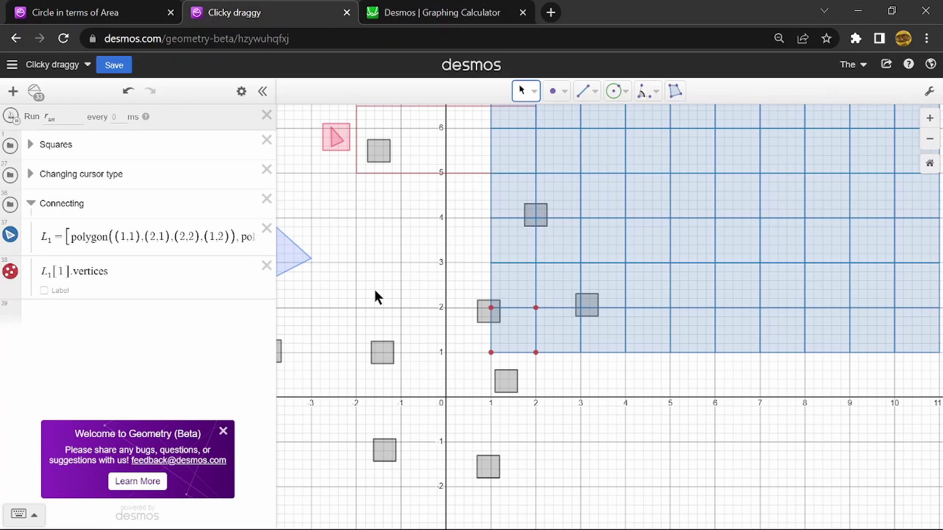
pyautogui.moveTo(443, 303); pyautogui.dragTo(528, 316)
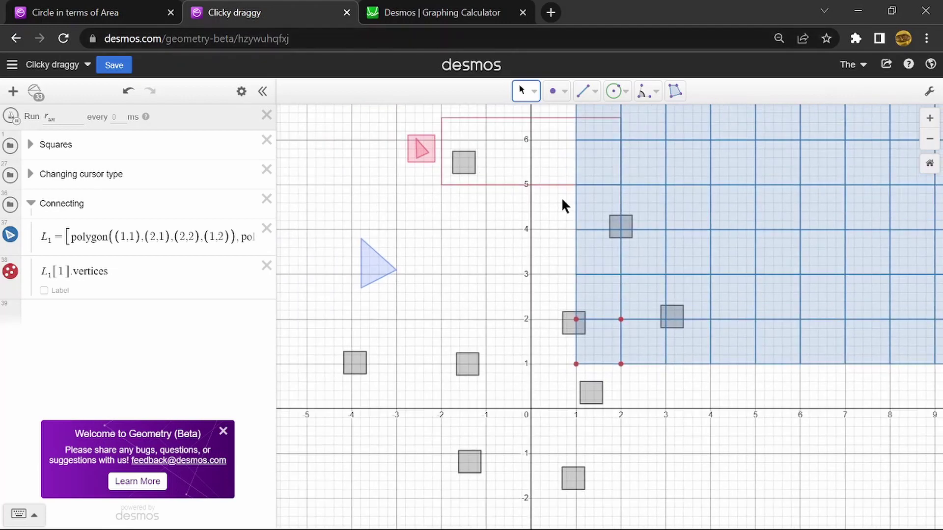
pyautogui.click(617, 226)
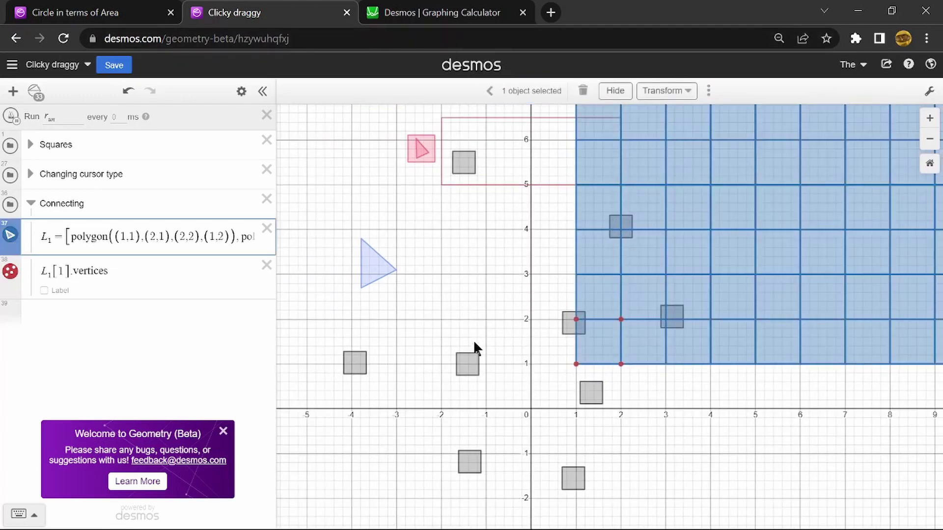
pyautogui.click(344, 366)
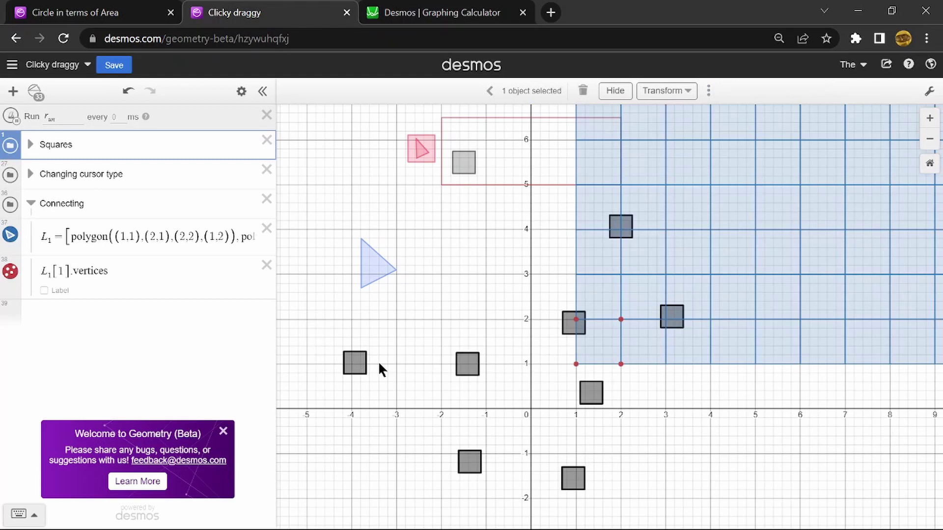
pyautogui.click(455, 288)
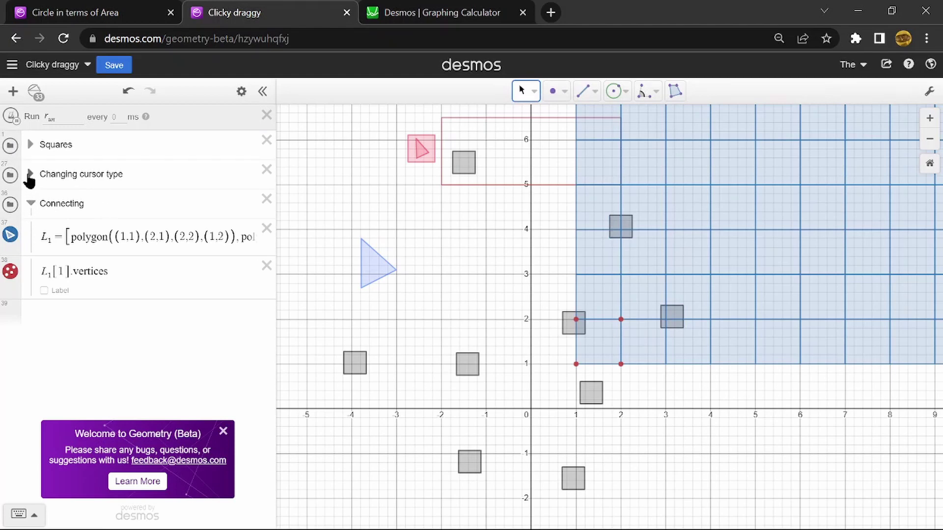
pyautogui.click(111, 230)
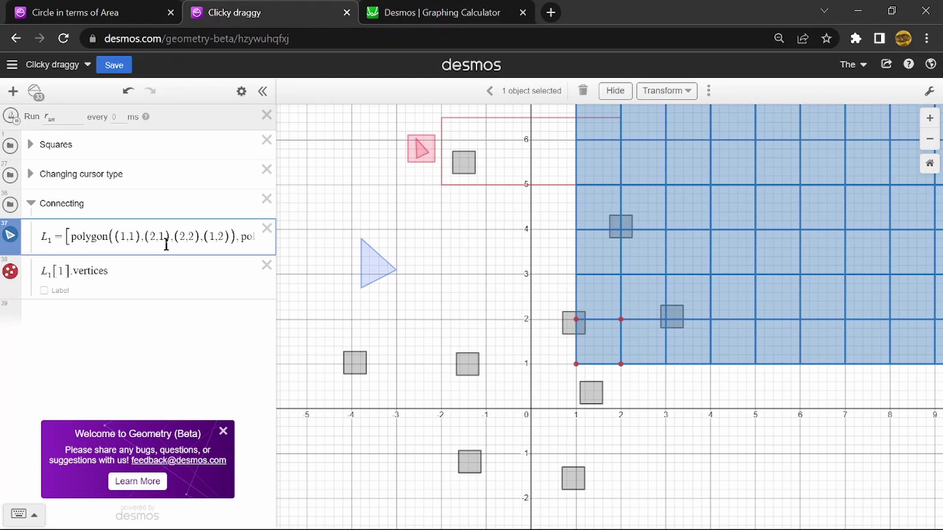
pyautogui.click(112, 270)
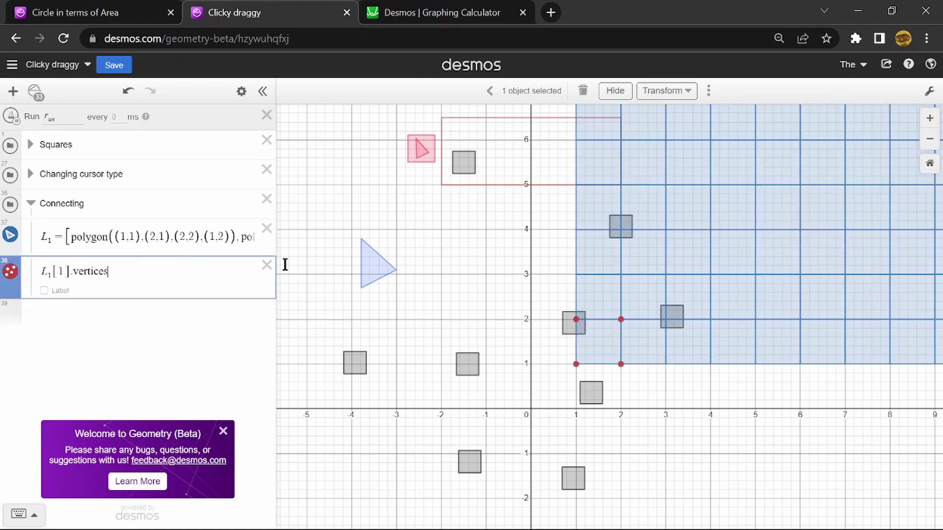
pyautogui.click(373, 271)
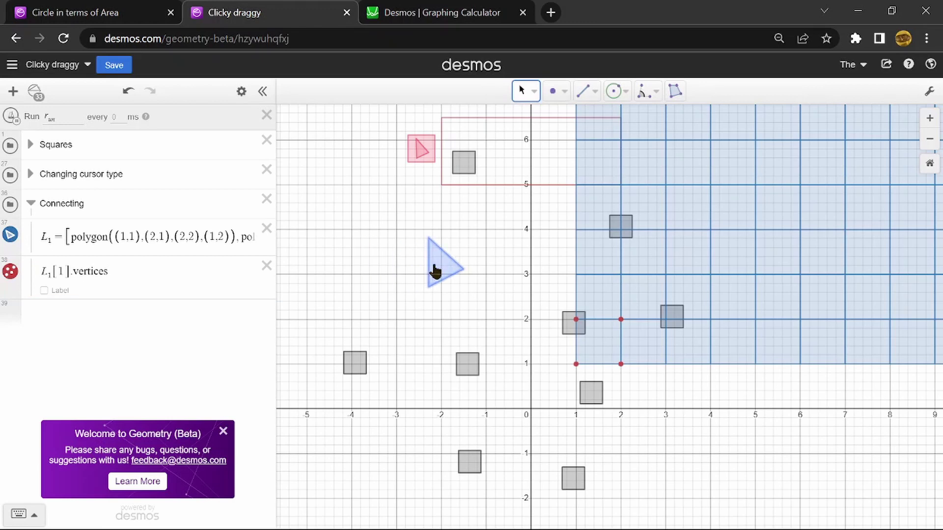
# Step: Vary the Circle in terms of Area slider, then return to Clicky draggy and pan the view
pyautogui.click(96, 7)
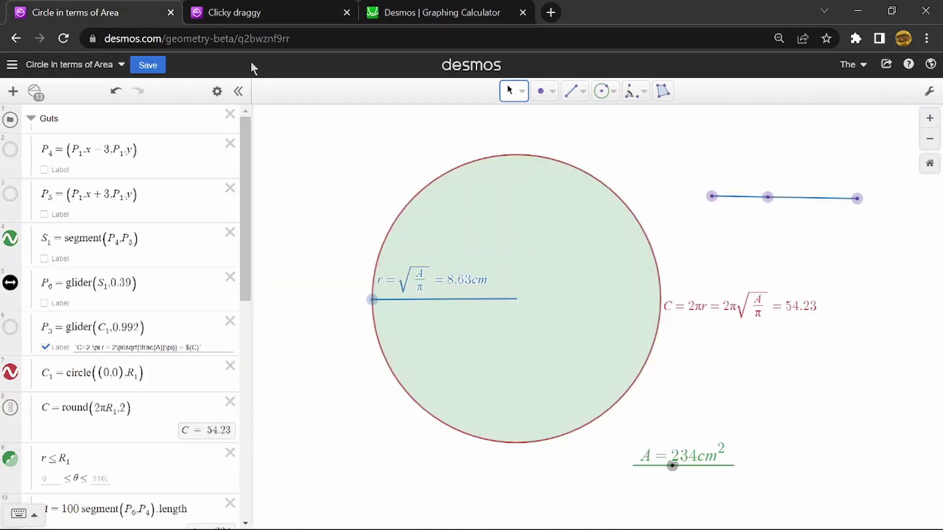
pyautogui.moveTo(669, 465); pyautogui.dragTo(663, 492)
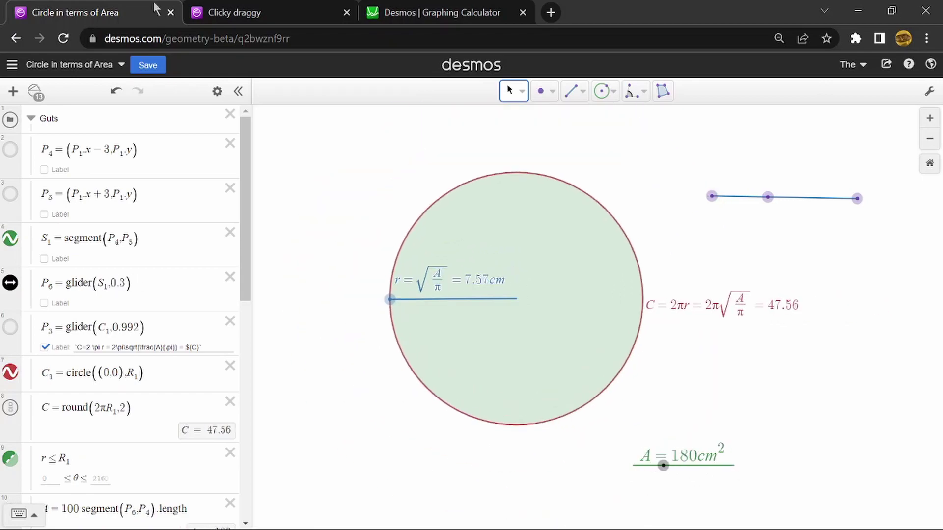
pyautogui.click(235, 12)
pyautogui.moveTo(534, 231); pyautogui.dragTo(579, 211)
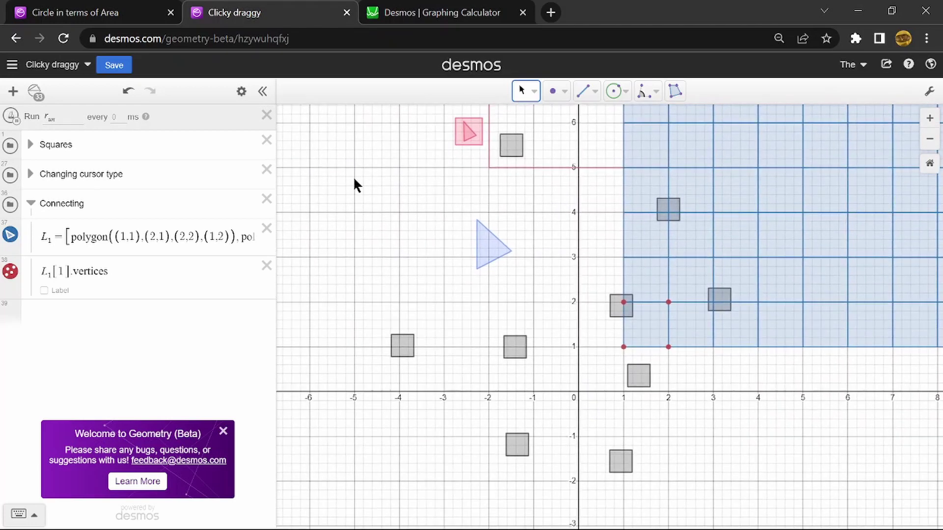
# Step: Delete the L1[1].vertices expression and switch to the Graphing Calculator's green square grid
pyautogui.click(11, 68)
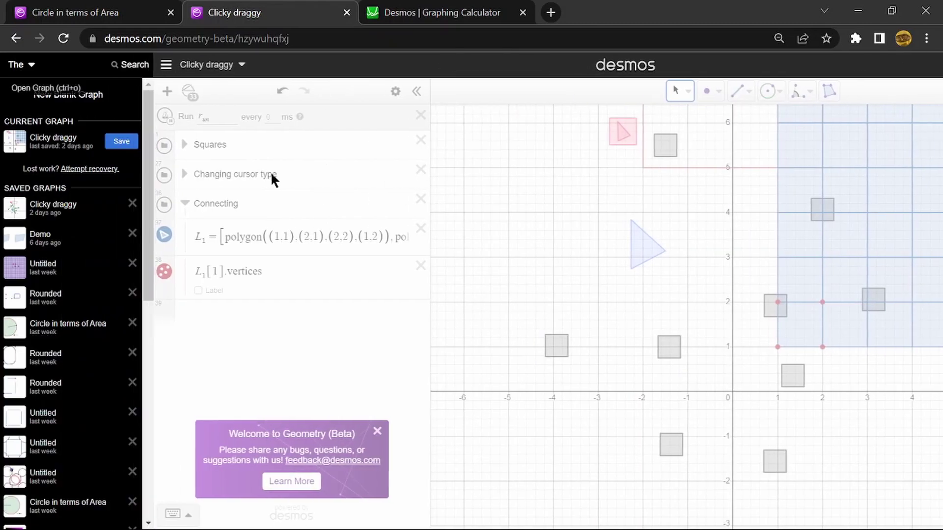
pyautogui.click(133, 277)
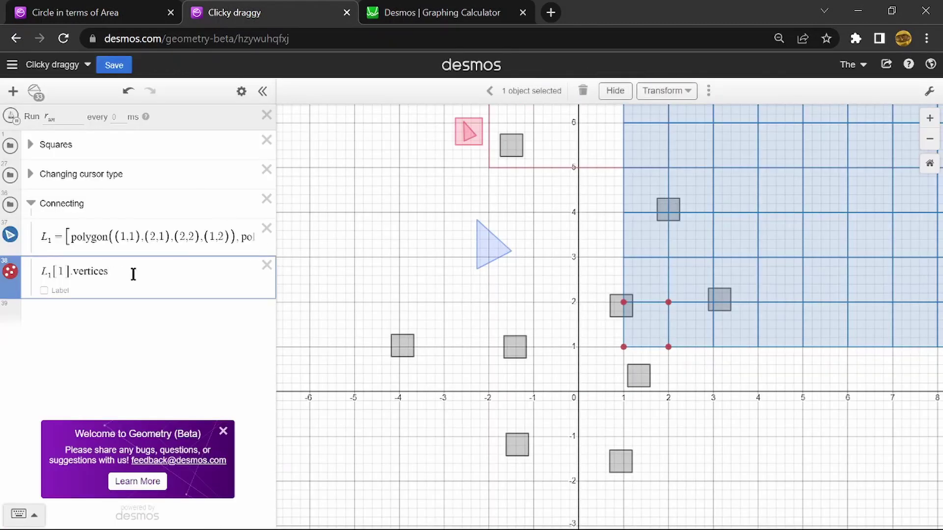
pyautogui.hotkey('ctrl', 'a')
pyautogui.click(268, 266)
pyautogui.click(158, 226)
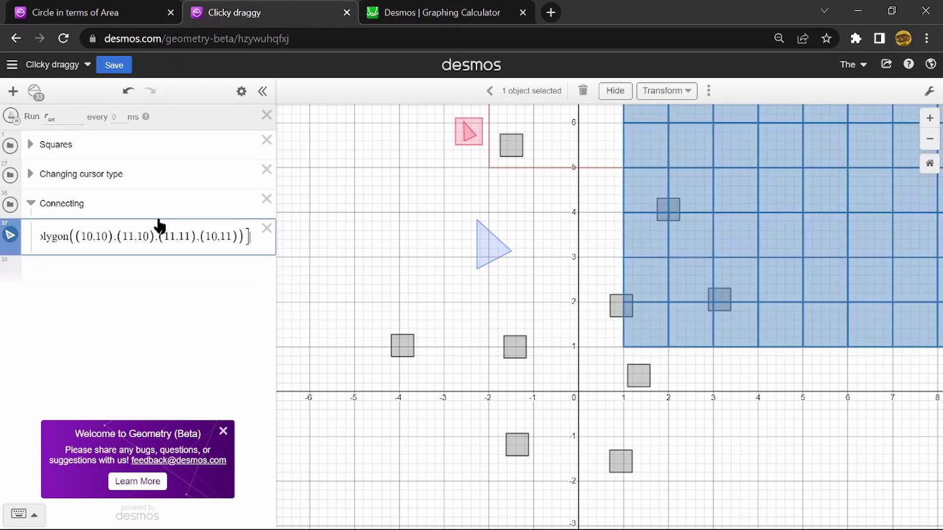
pyautogui.click(479, 9)
# Step: Finish the L1[1] expression, enter the list [1,2,3], and widen the expression panel
pyautogui.click(115, 154)
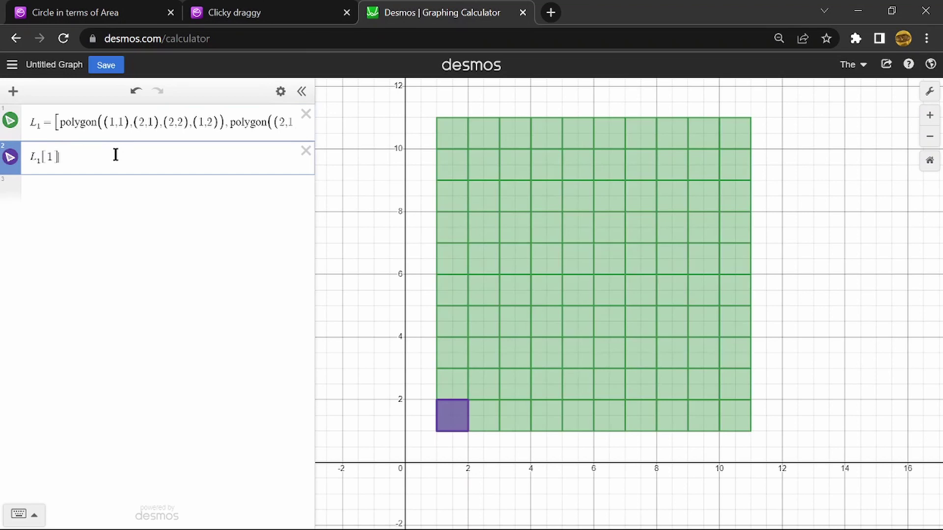
pyautogui.write('.')
pyautogui.press('Return')
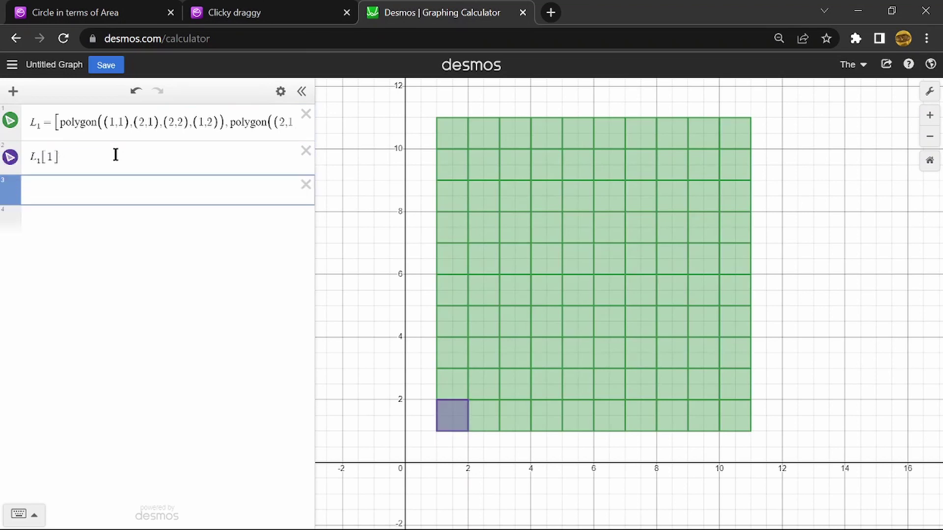
pyautogui.write('[1,2,3')
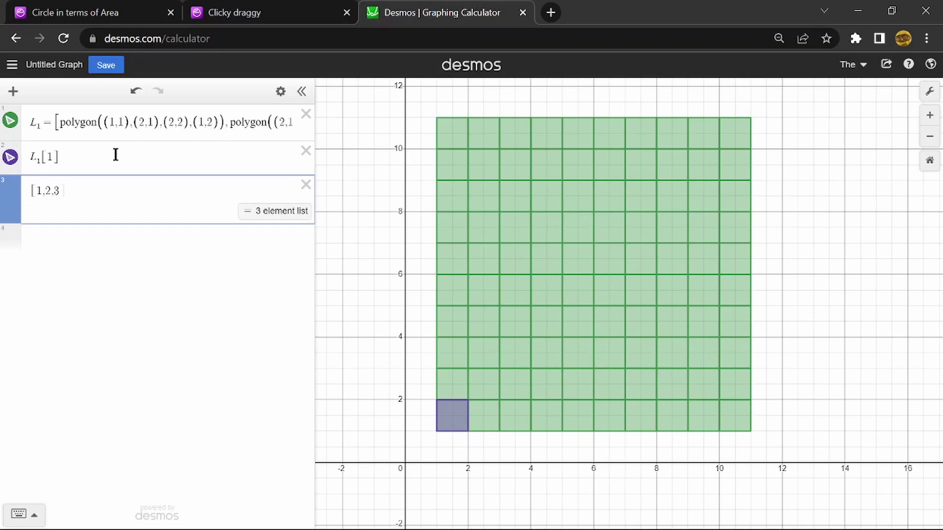
pyautogui.hotkey('ctrl', 'a')
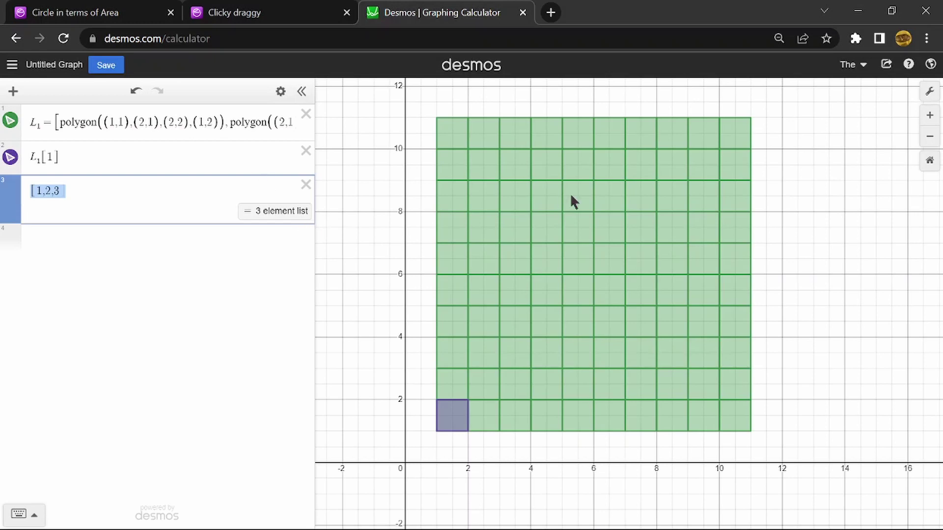
pyautogui.moveTo(316, 173); pyautogui.dragTo(338, 242)
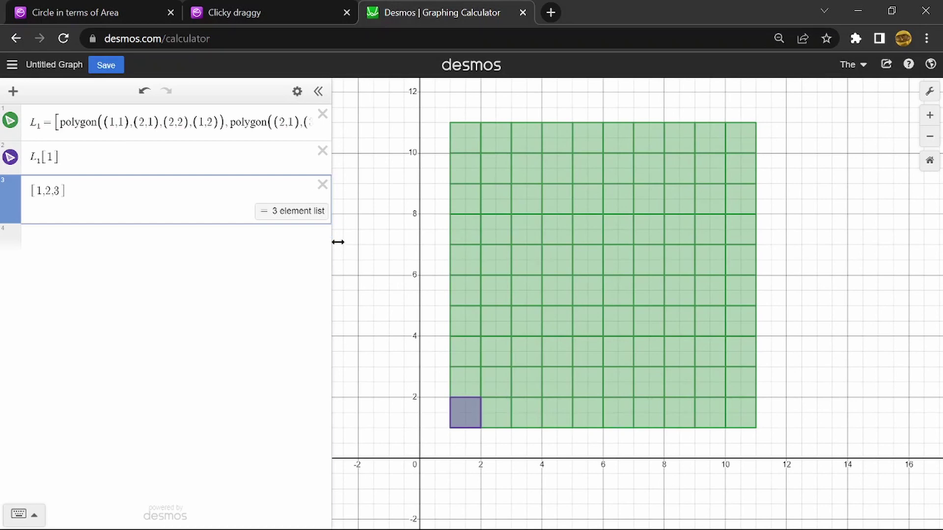
pyautogui.click(370, 248)
# Step: Wrap [1,2,3] in brackets and paste two more copies to form [[1,2,3],[1,2,3],[1,2,3]]
pyautogui.click(133, 186)
pyautogui.moveTo(42, 192); pyautogui.dragTo(29, 201)
pyautogui.write('[')
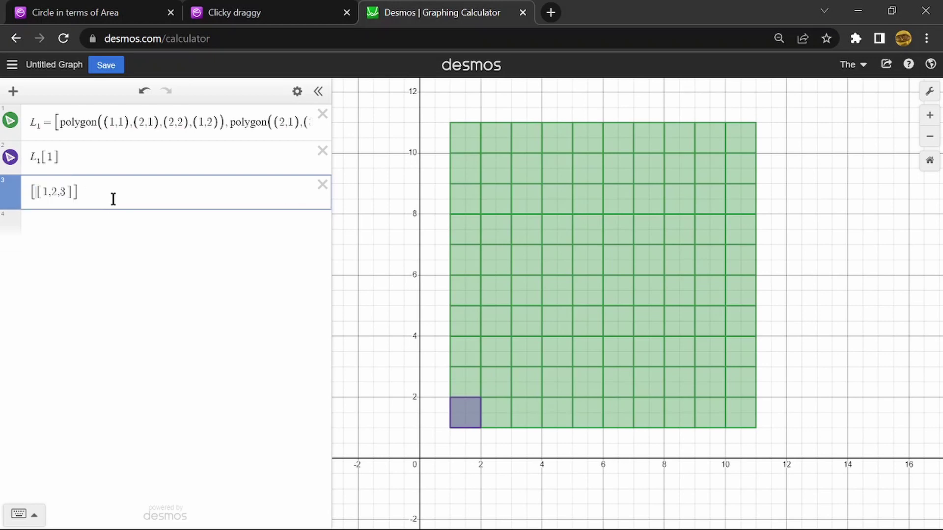
pyautogui.hotkey('shift', 'Right')
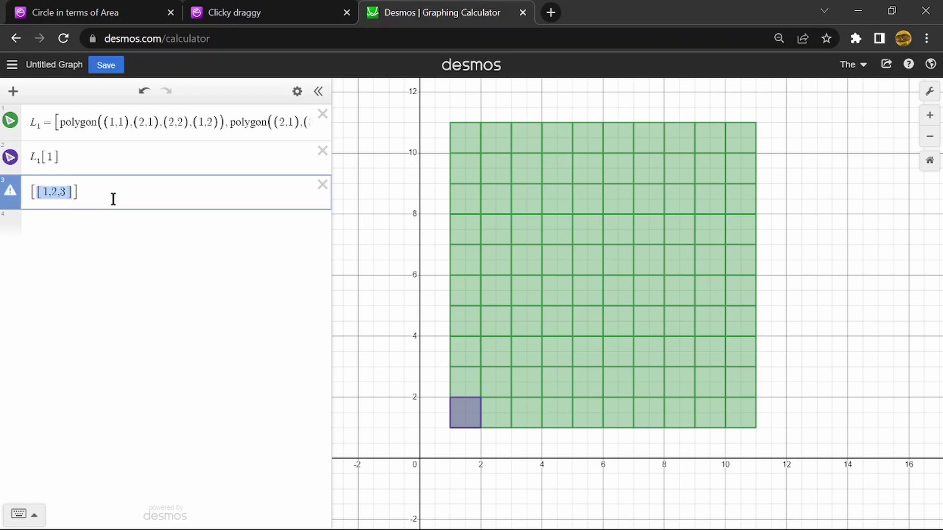
pyautogui.hotkey('ctrl', 'c')
pyautogui.press('Right')
pyautogui.write(',')
pyautogui.hotkey('ctrl', 'v')
pyautogui.write(',')
pyautogui.hotkey('ctrl', 'v')
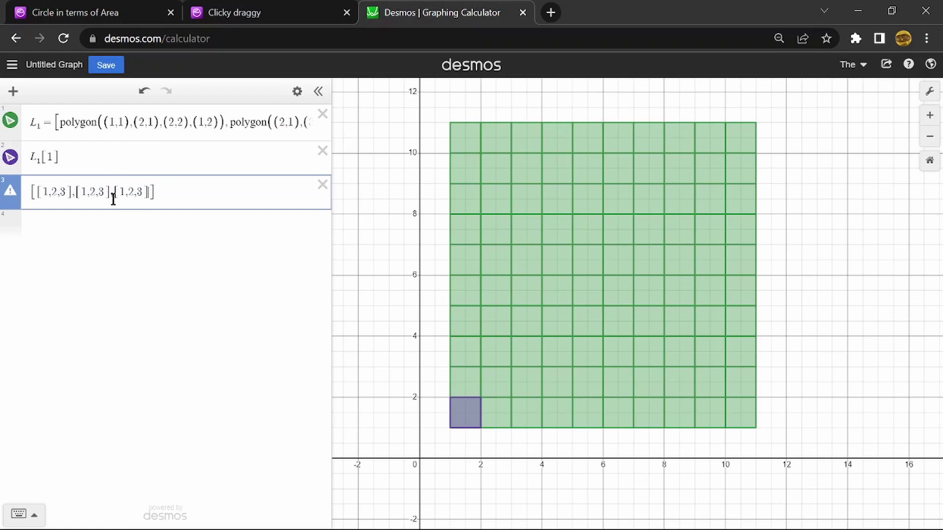
pyautogui.moveTo(179, 198); pyautogui.dragTo(80, 196)
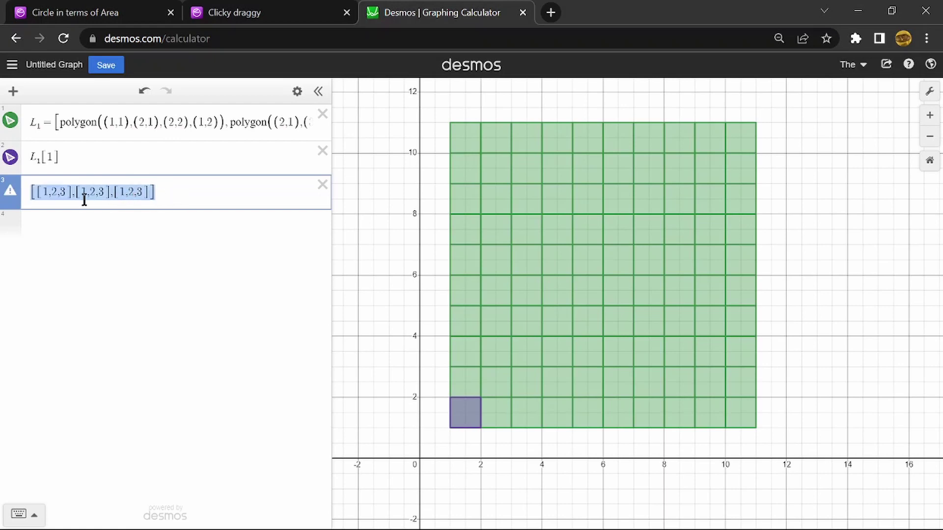
pyautogui.click(35, 194)
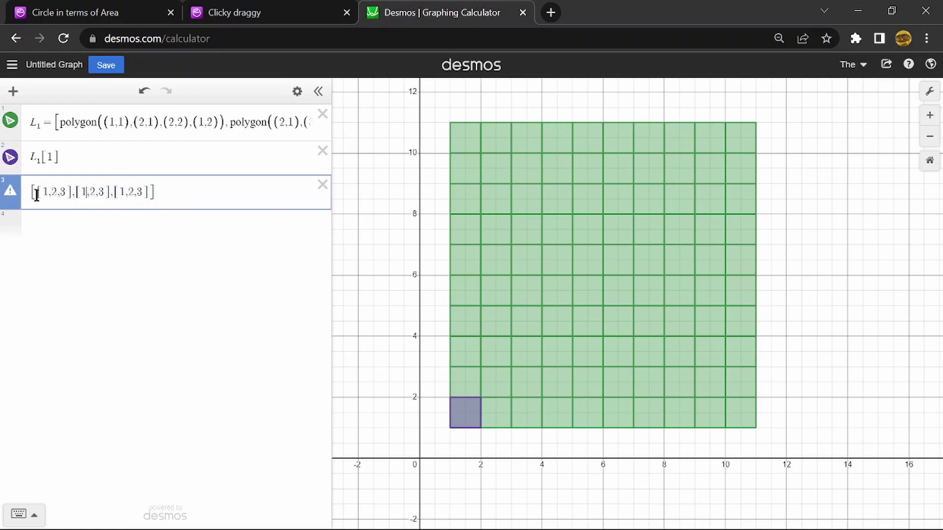
# Step: Back in Clicky draggy, add L1 = polygon((1,2),(3,0)) and start a new expression line
pyautogui.click(241, 18)
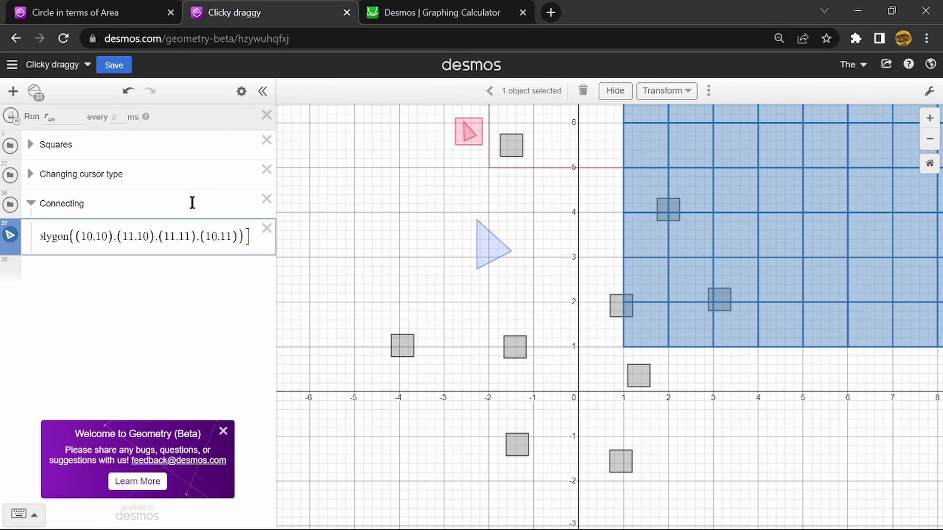
pyautogui.click(252, 287)
pyautogui.write('L')
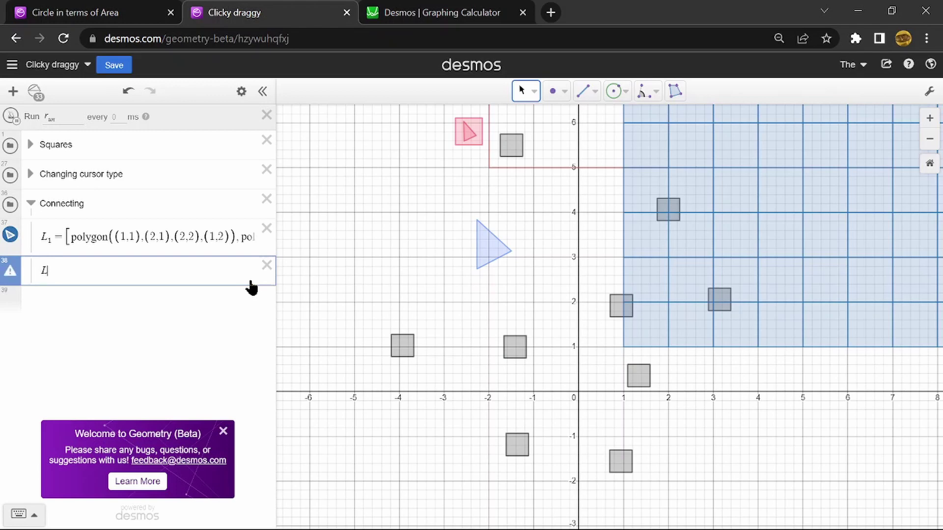
pyautogui.write('1[')
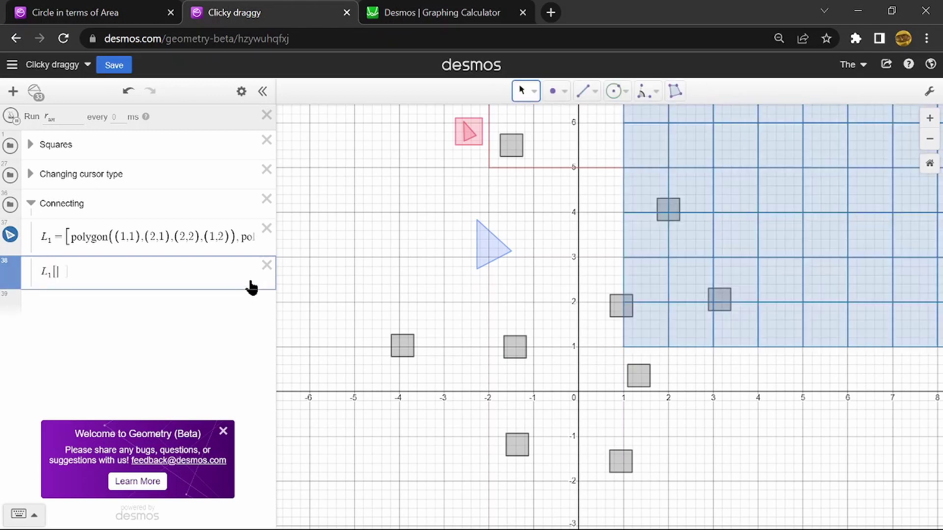
pyautogui.press('BackSpace')
pyautogui.write('=polyg')
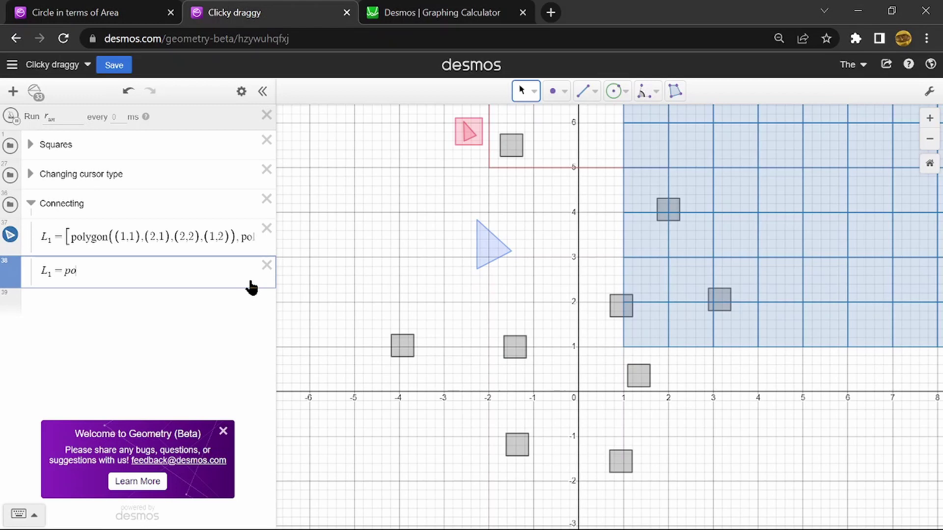
pyautogui.write('on(')
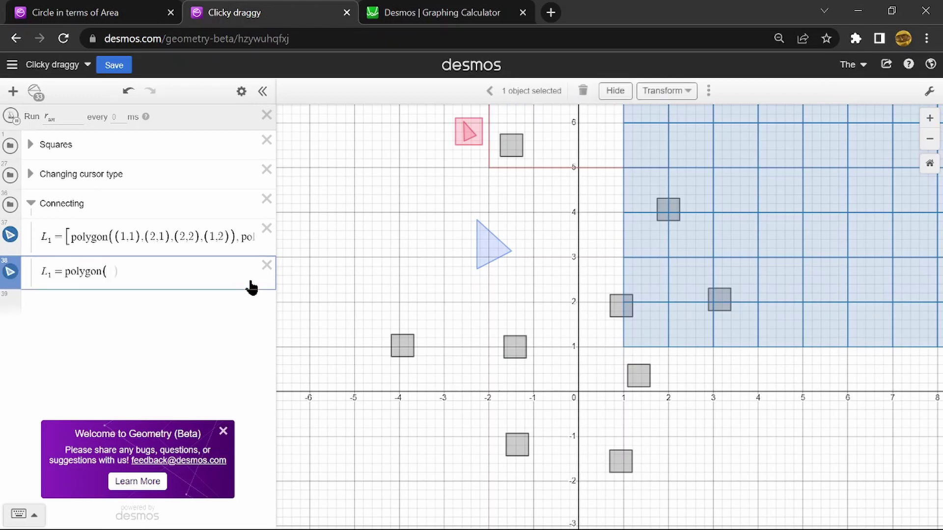
pyautogui.write('(1,2')
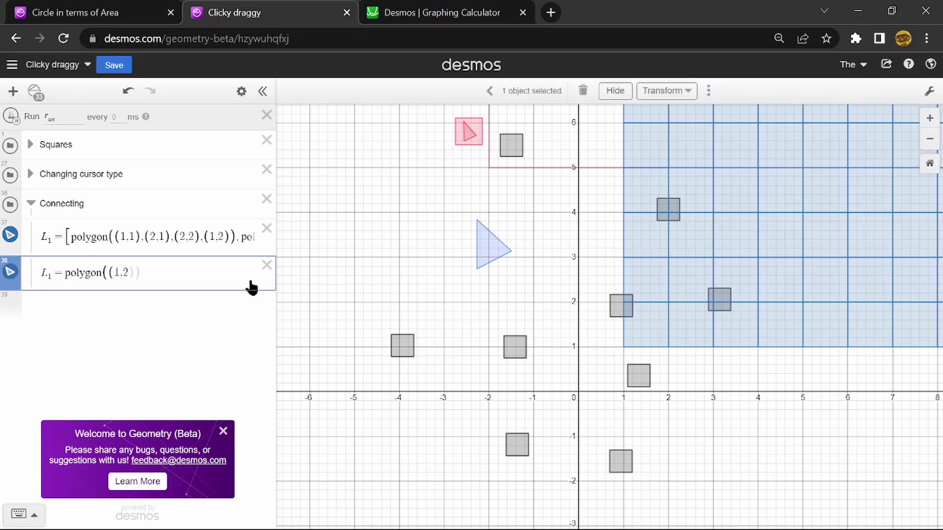
pyautogui.write('),(')
pyautogui.write('3')
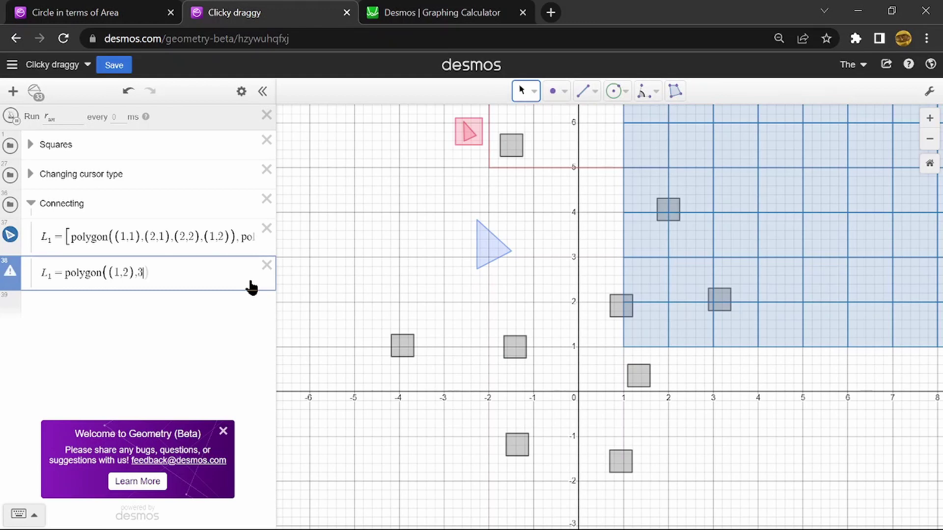
pyautogui.press('BackSpace')
pyautogui.write('(3,0')
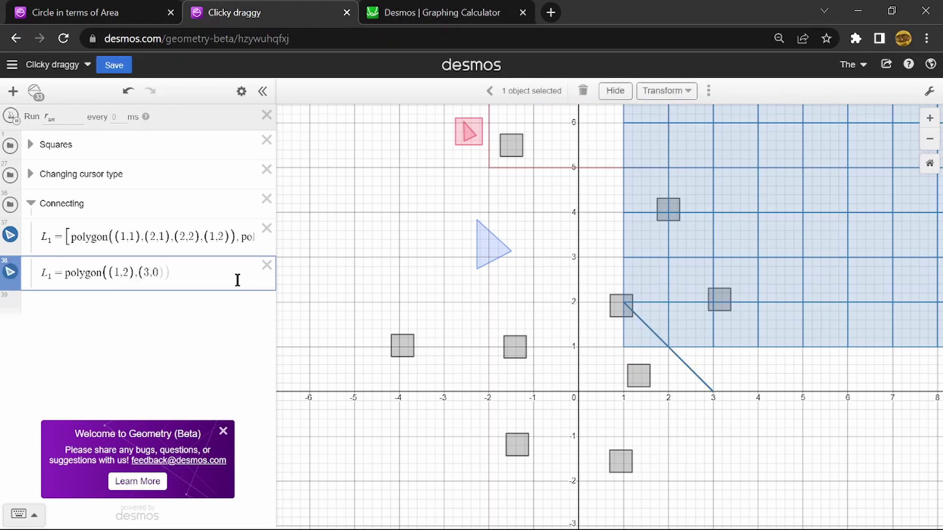
pyautogui.moveTo(114, 270); pyautogui.dragTo(147, 270)
pyautogui.click(148, 271)
pyautogui.press('Return')
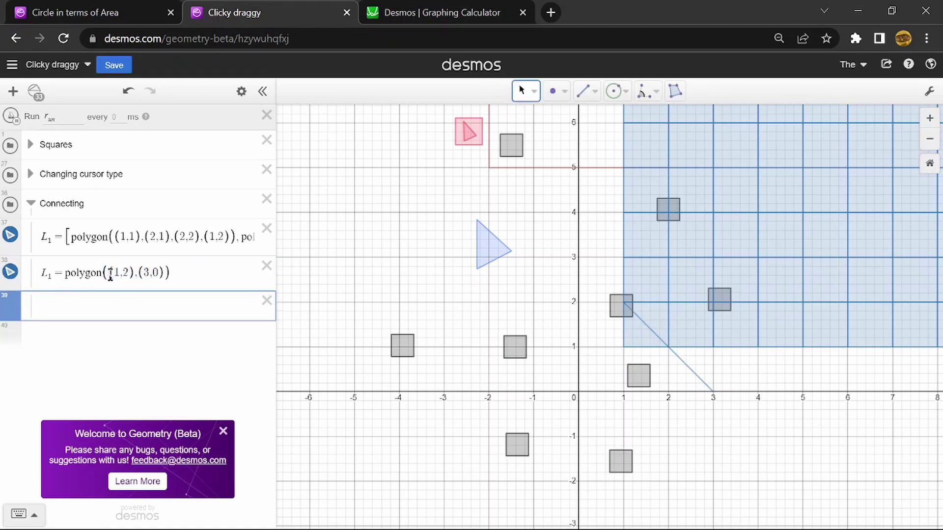
# Step: Enter L2 = [L1,L1,L1] and hide both L2 and L1 from the graph
pyautogui.write('L2=[L1,L1')
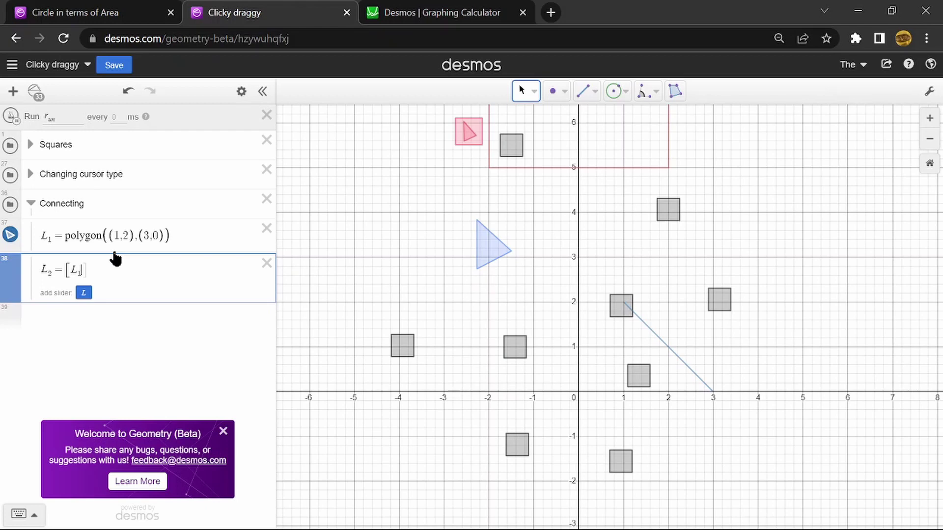
pyautogui.write(',L1')
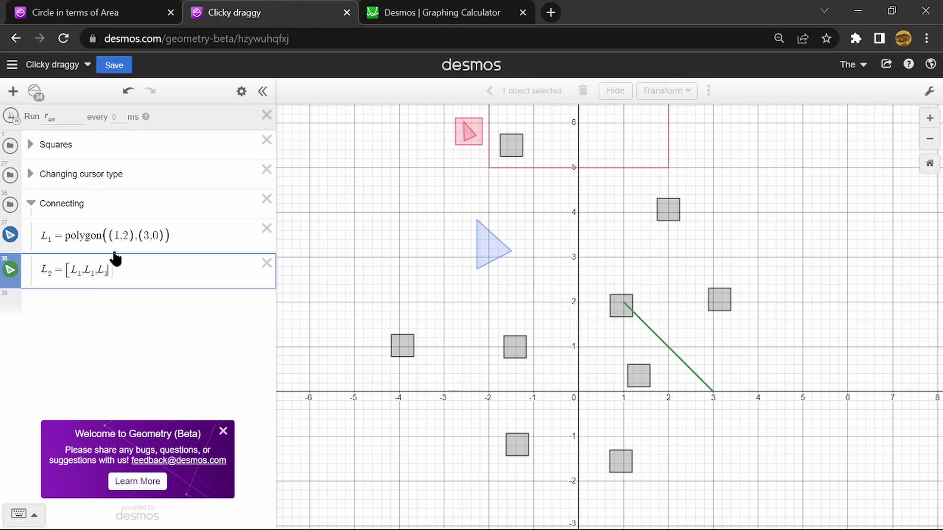
pyautogui.click(10, 269)
pyautogui.click(10, 235)
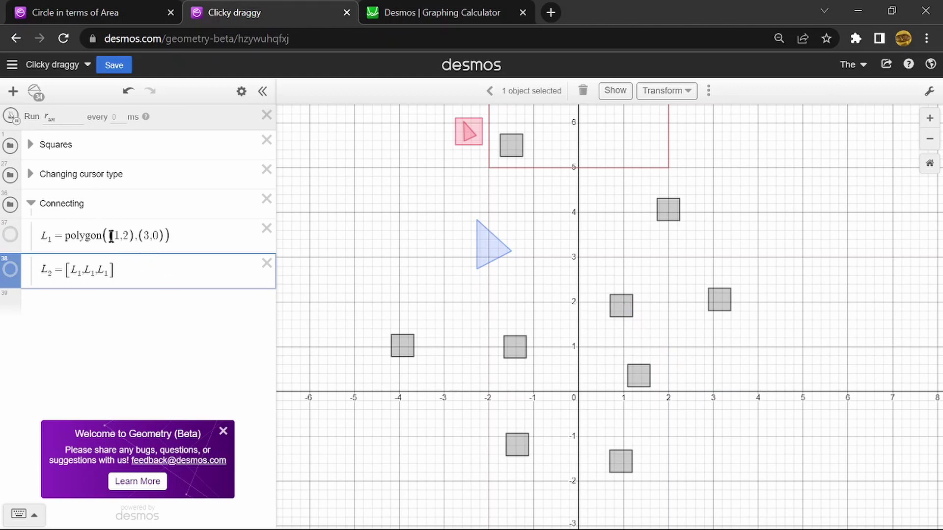
# Step: Highlight L1's polygon points and L2's three L1 copies, then add a new row below L2
pyautogui.moveTo(109, 235)
pyautogui.mouseDown()
pyautogui.moveTo(149, 235)
pyautogui.moveTo(118, 235)
pyautogui.mouseUp()
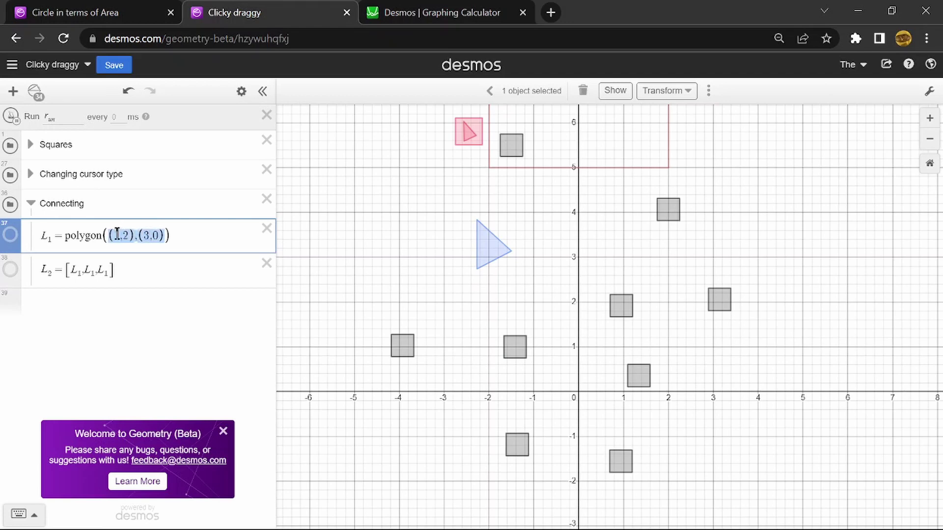
pyautogui.click(118, 234)
pyautogui.moveTo(185, 240); pyautogui.dragTo(63, 238)
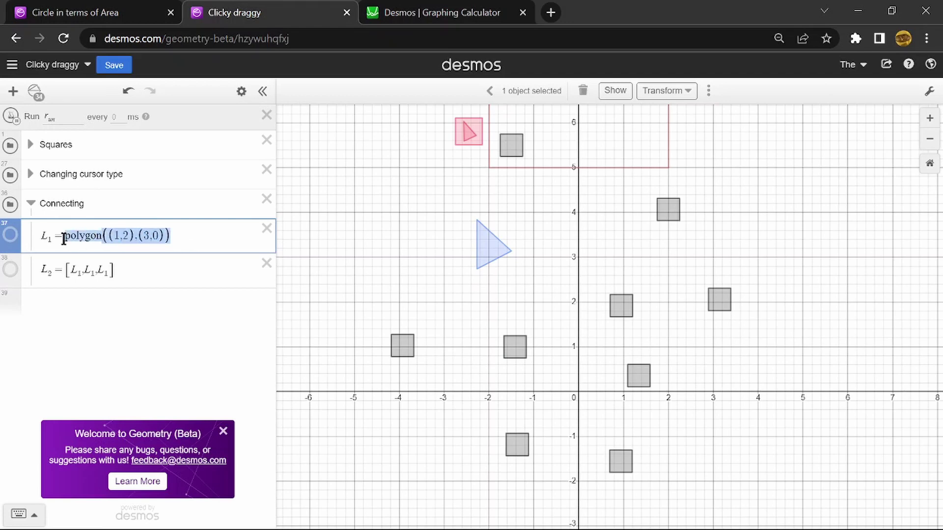
pyautogui.click(151, 270)
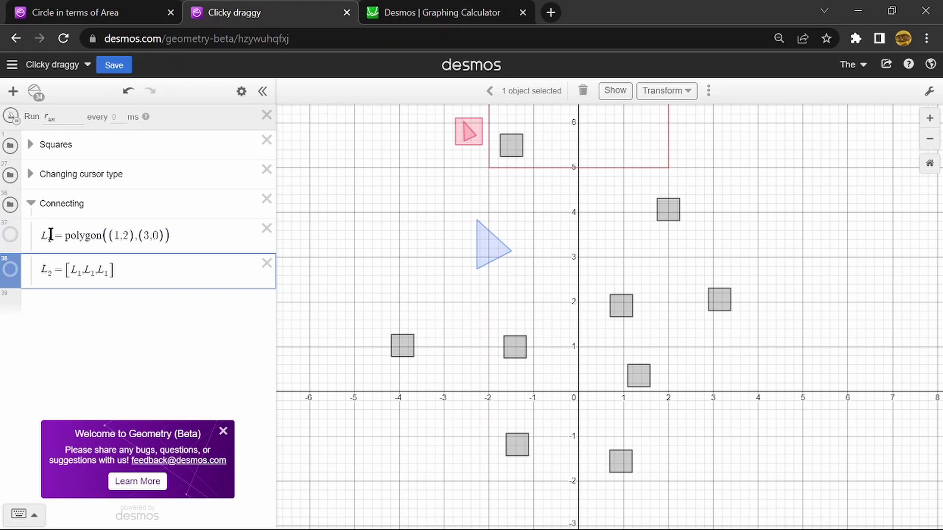
pyautogui.moveTo(117, 275); pyautogui.dragTo(74, 274)
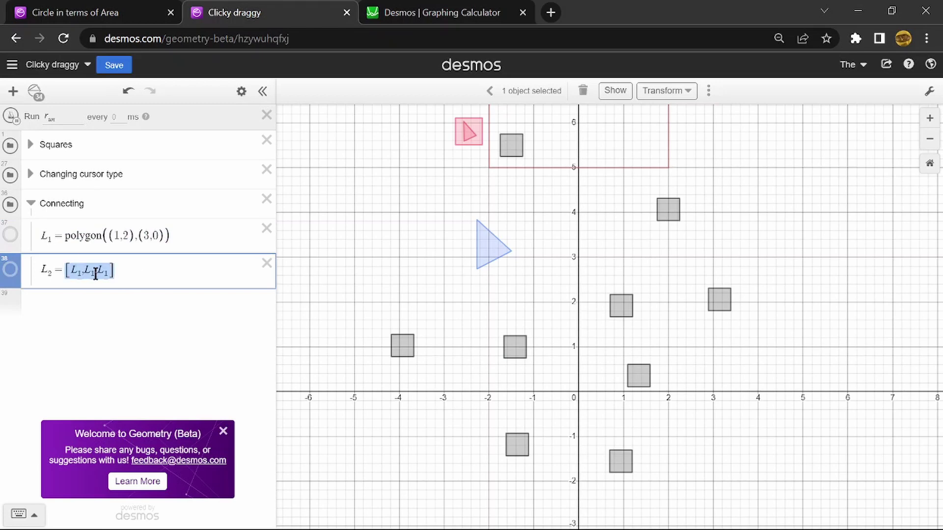
pyautogui.click(124, 273)
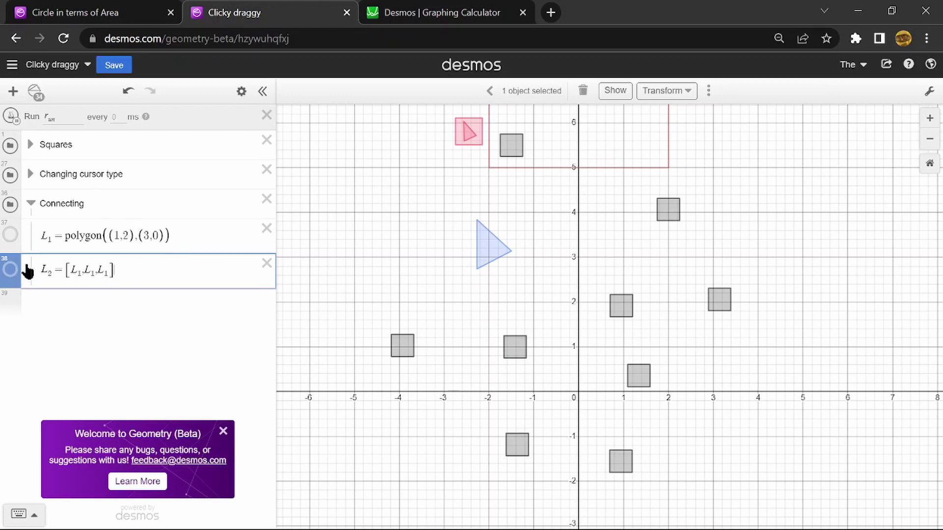
pyautogui.doubleClick(101, 267)
pyautogui.click(140, 270)
pyautogui.click(146, 228)
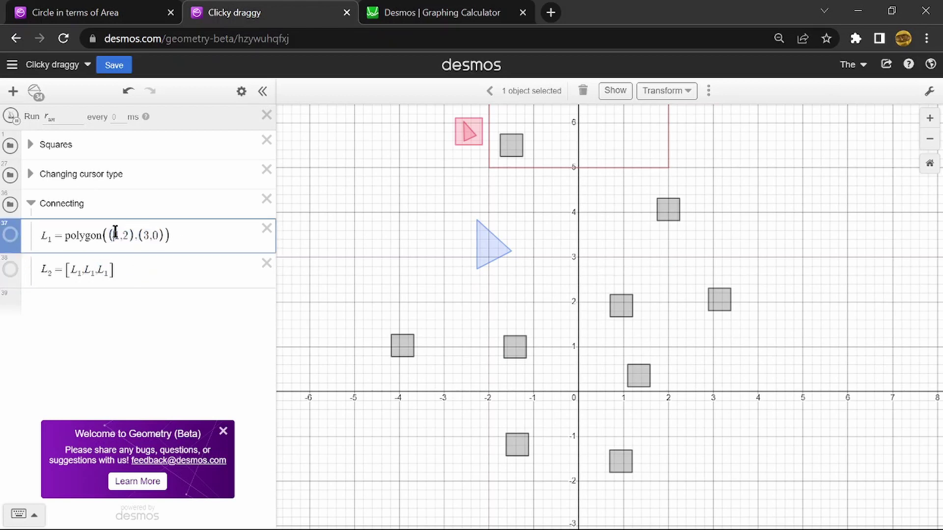
pyautogui.click(138, 277)
pyautogui.press('Return')
# Step: Enter L2[2].vertices[2].x, which evaluates to 3
pyautogui.write('L2[2')
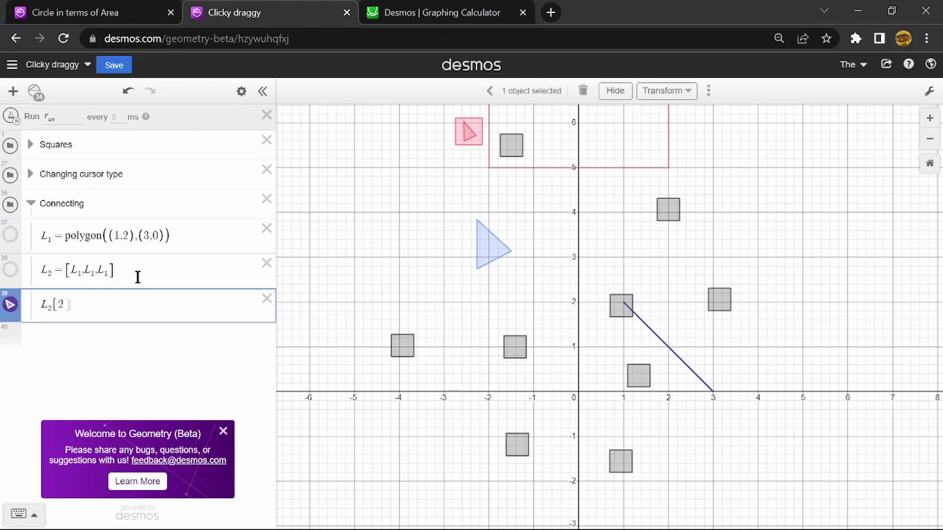
pyautogui.write('].vertci')
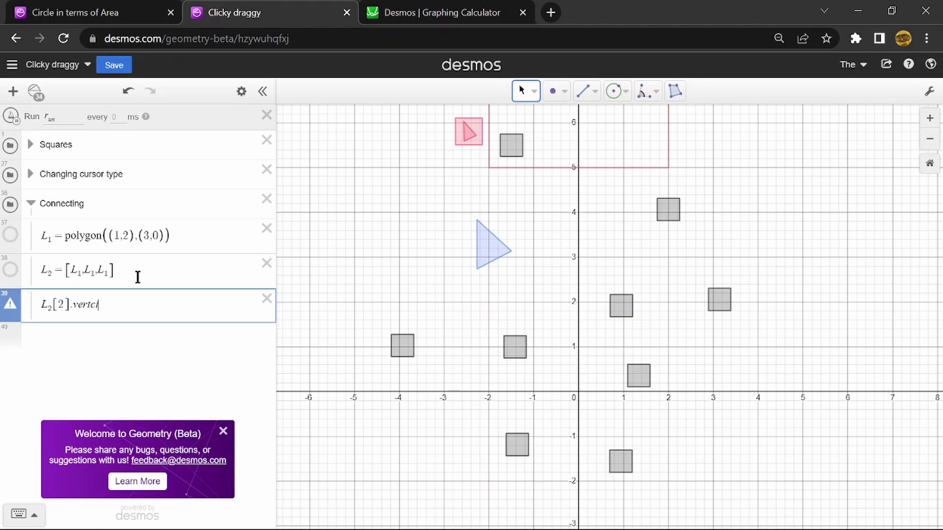
pyautogui.write('ces[3')
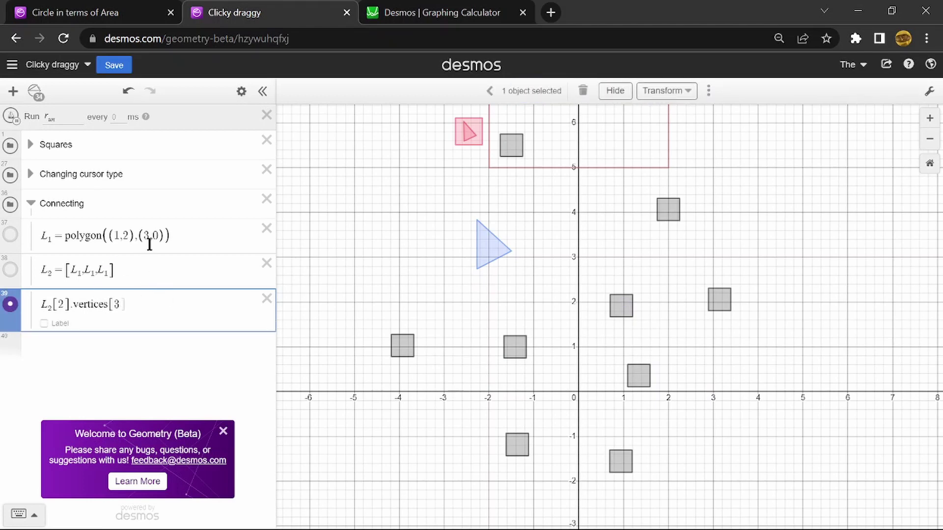
pyautogui.press('BackSpace')
pyautogui.write('2].x')
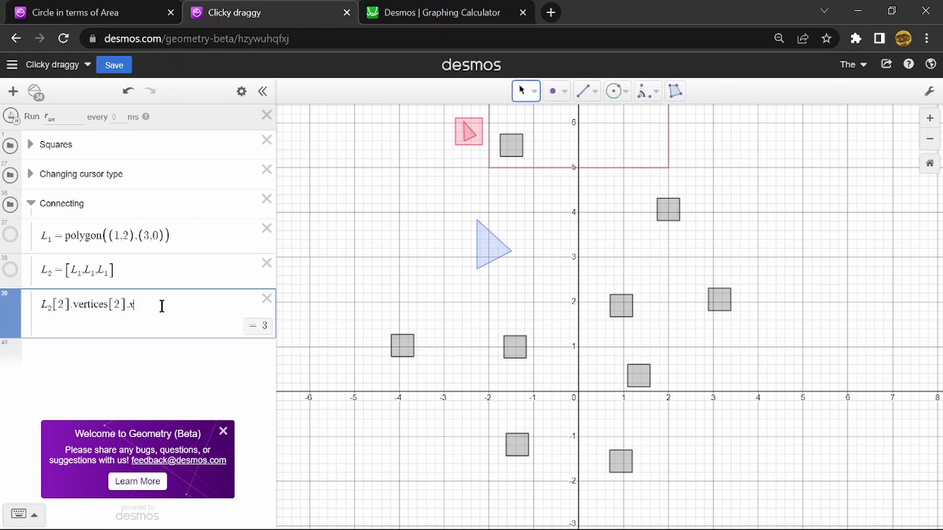
pyautogui.moveTo(154, 304); pyautogui.dragTo(40, 312)
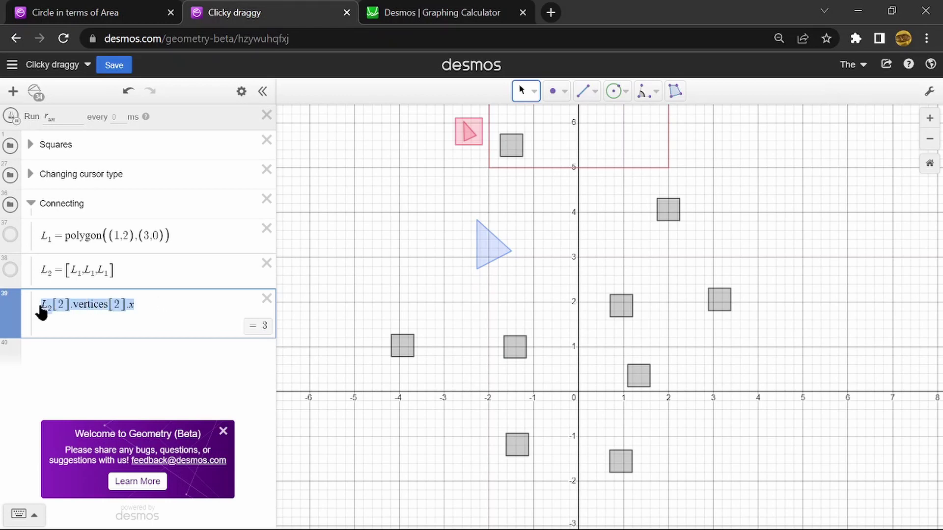
pyautogui.click(131, 304)
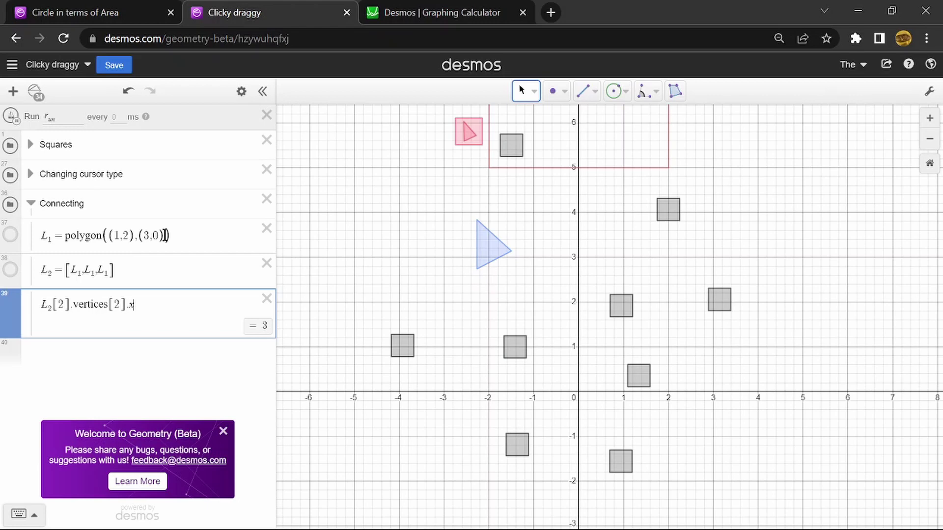
# Step: Highlight L2[2], vertices, .x and L1's point (1,2), then delete the L2 expression
pyautogui.moveTo(66, 303); pyautogui.dragTo(36, 309)
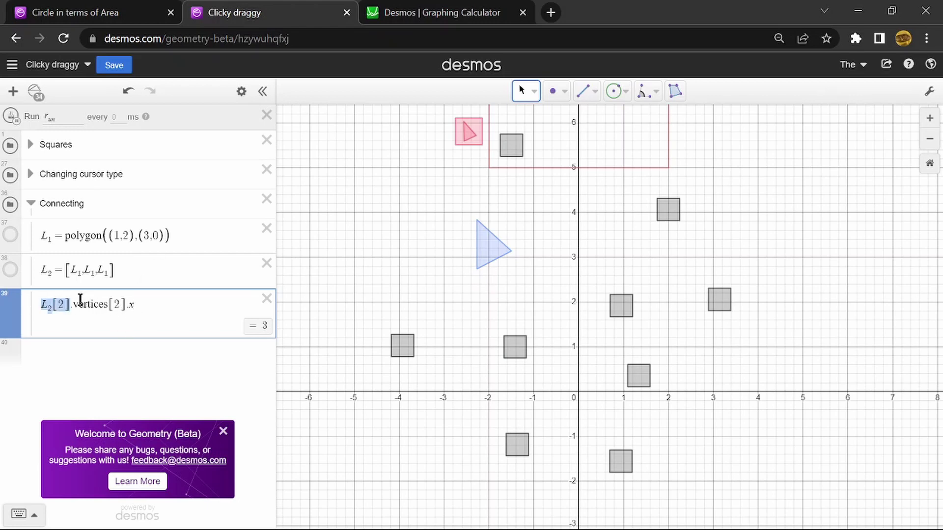
pyautogui.doubleClick(87, 303)
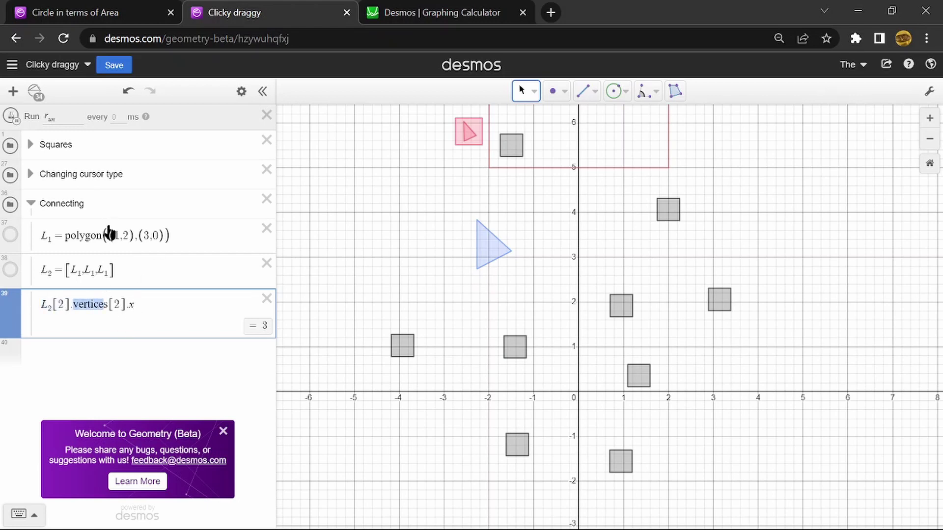
pyautogui.moveTo(109, 229); pyautogui.dragTo(126, 235)
pyautogui.moveTo(148, 310); pyautogui.dragTo(127, 305)
pyautogui.moveTo(114, 235); pyautogui.dragTo(127, 232)
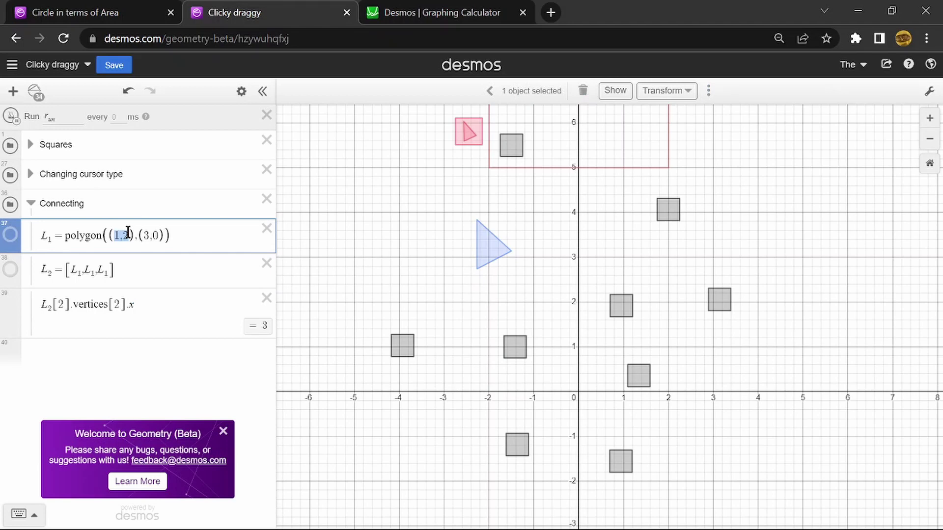
pyautogui.click(268, 266)
# Step: Delete the vertex-lookup expression and glance at the square grid before returning to Clicky draggy
pyautogui.click(268, 265)
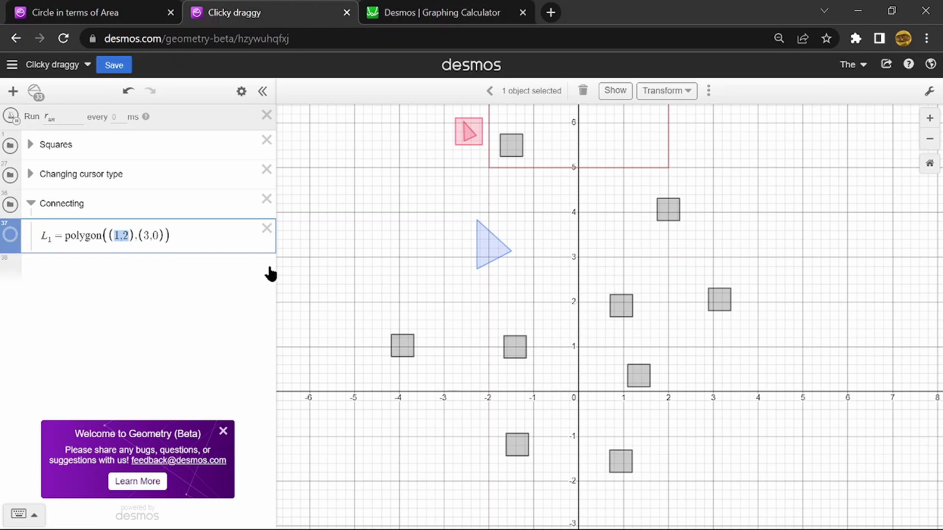
pyautogui.hotkey('ctrl', 'Tab')
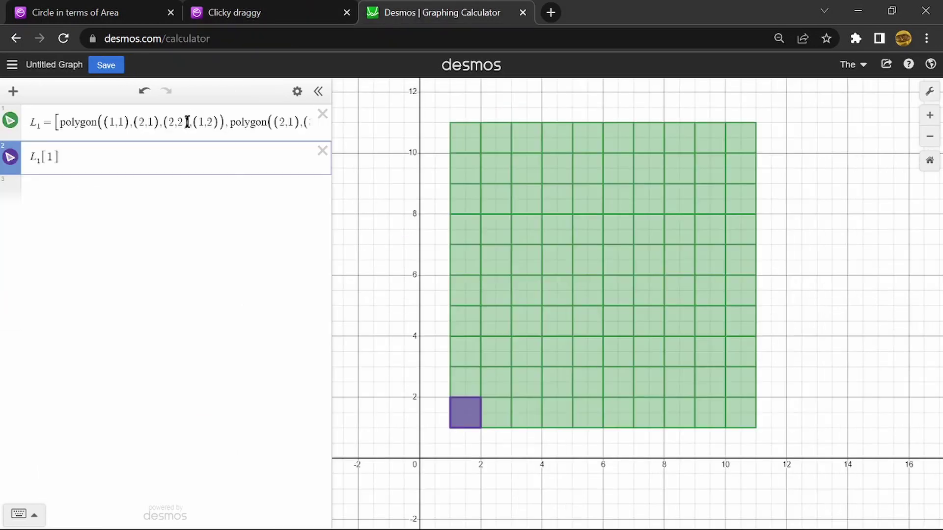
pyautogui.click(247, 24)
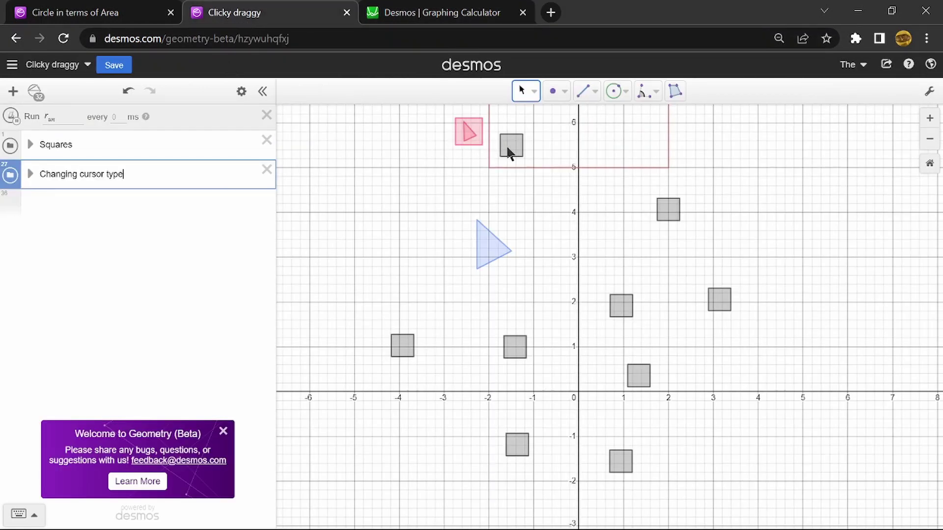
# Step: Drag the blue triangle up and to the right, then open Circle in terms of Area
pyautogui.moveTo(491, 258); pyautogui.dragTo(510, 283)
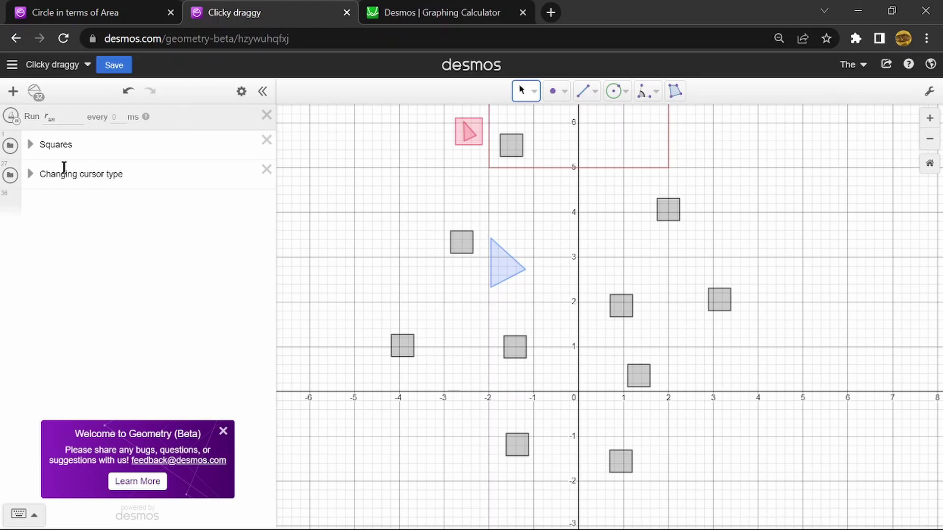
pyautogui.click(160, 178)
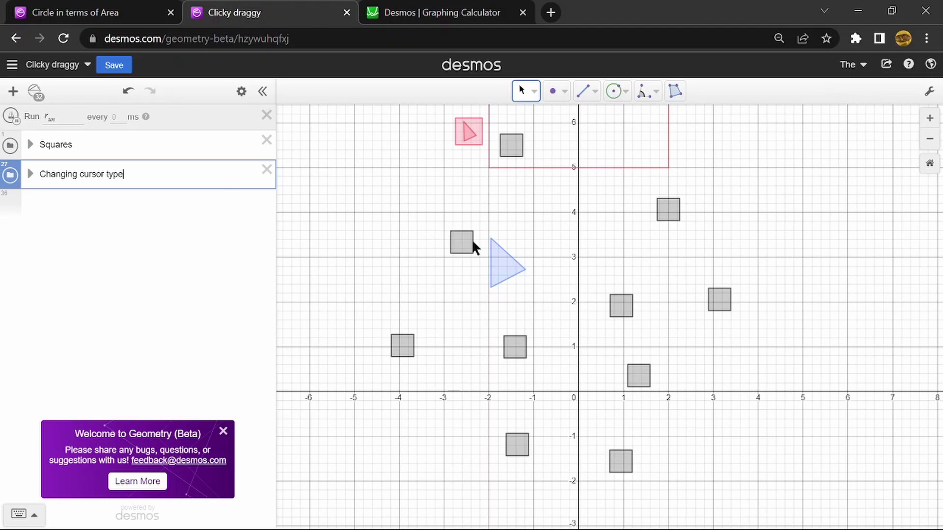
pyautogui.click(116, 13)
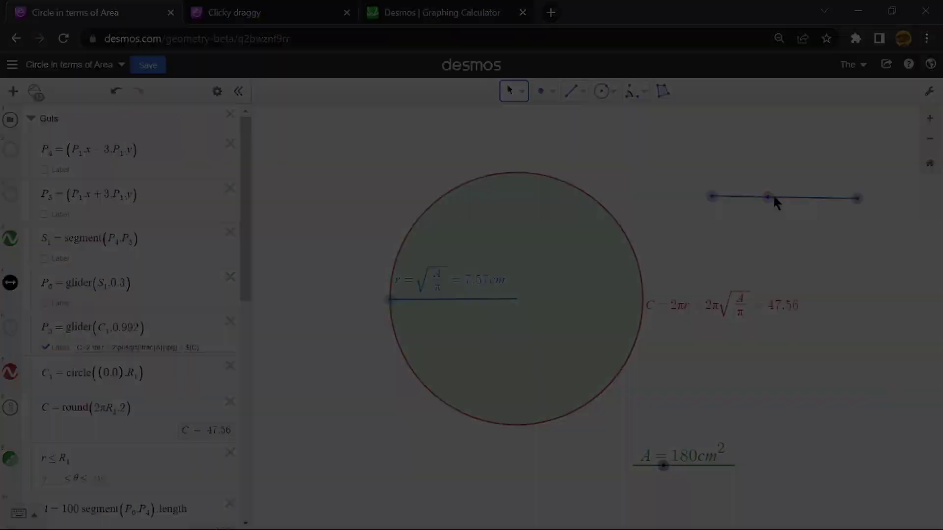